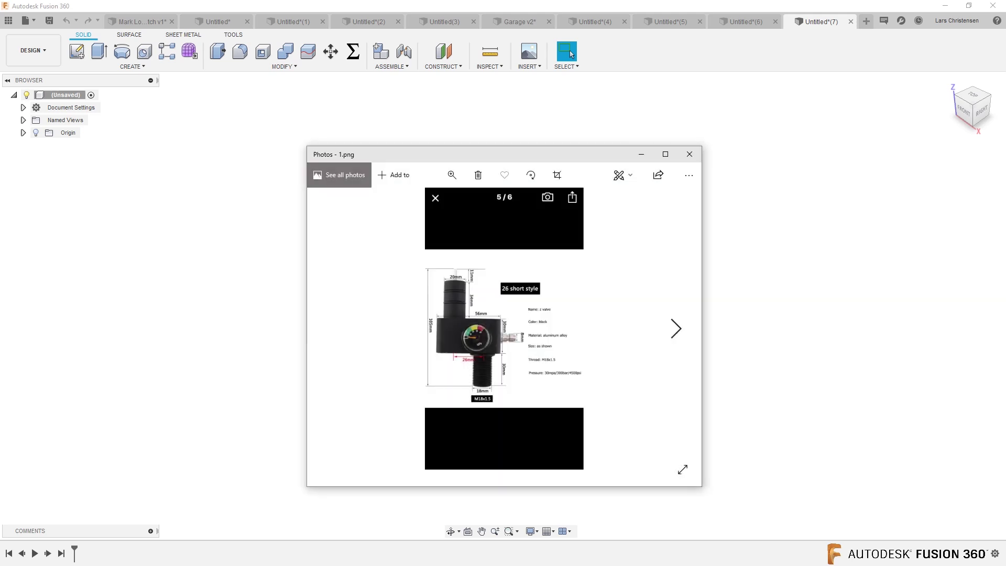
Step: View the valve dimension photo full-screen in Photos, then close the viewer
click(666, 154)
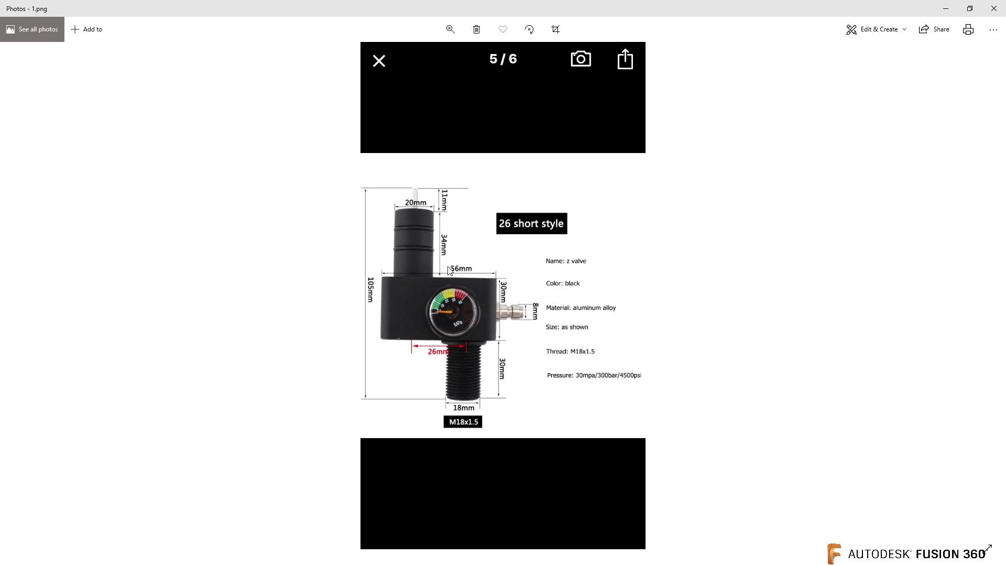
click(993, 14)
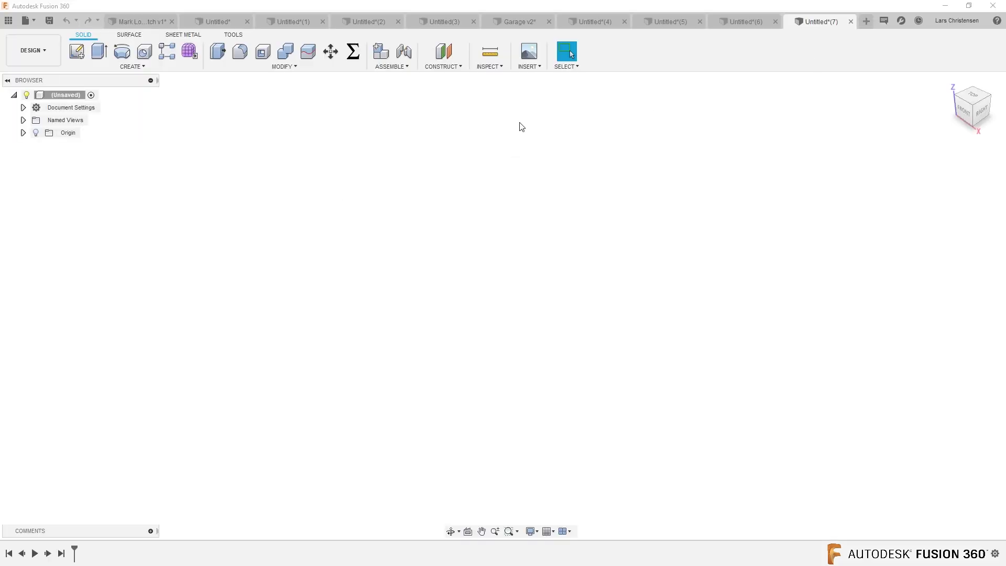
Step: Insert the valve reference image from Downloads as a canvas on the YZ plane
click(530, 67)
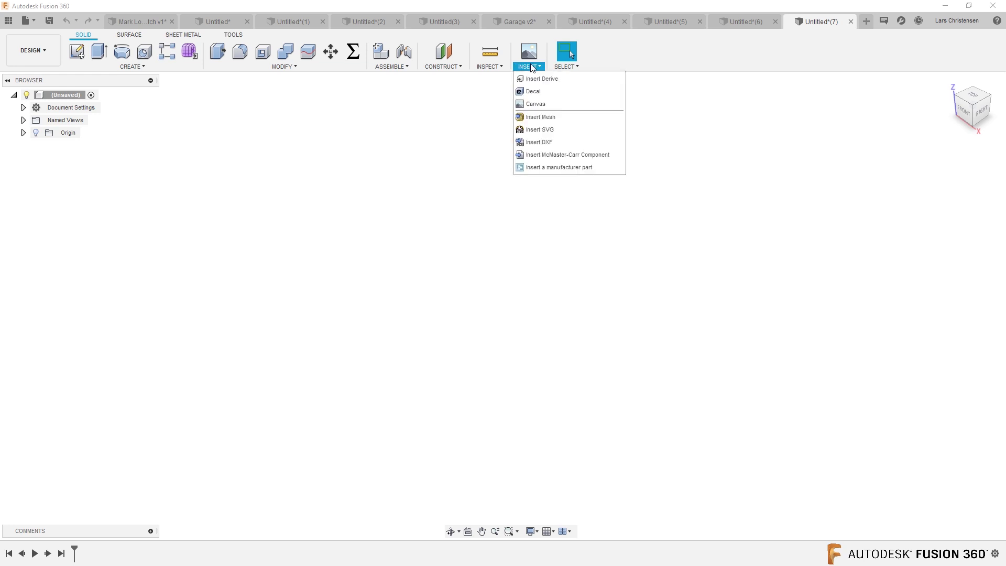
click(542, 103)
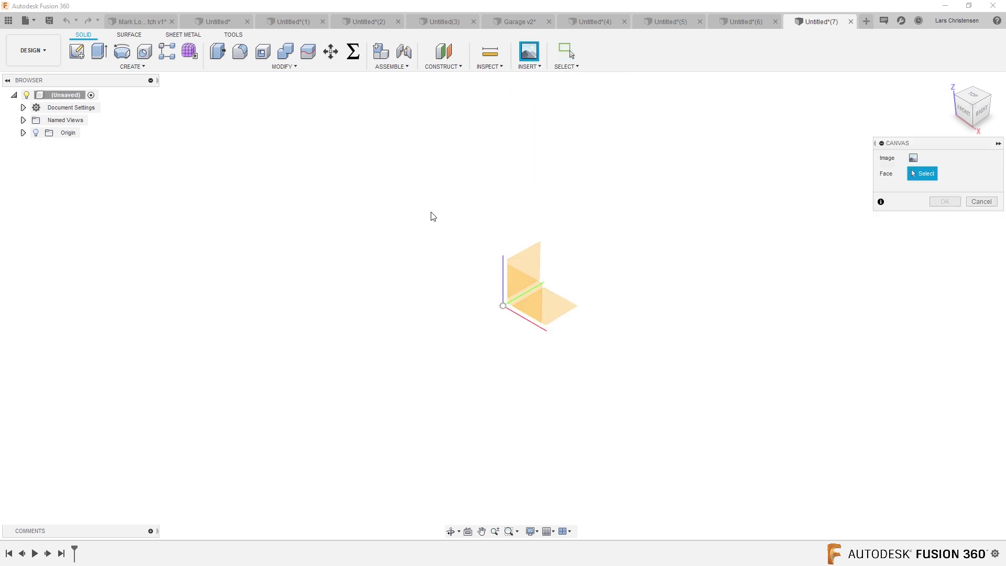
click(534, 252)
click(913, 158)
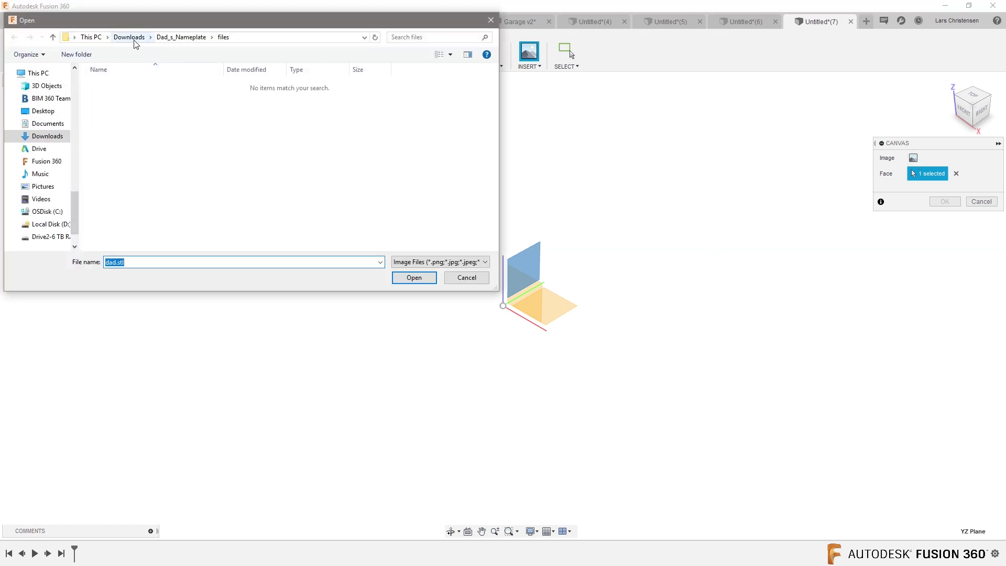
click(135, 44)
double_click(164, 102)
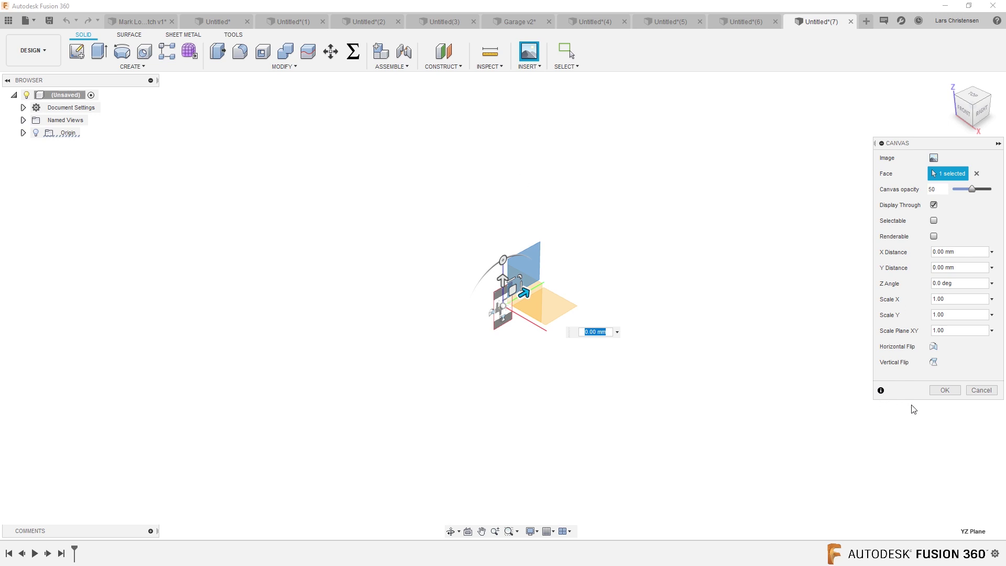
click(944, 390)
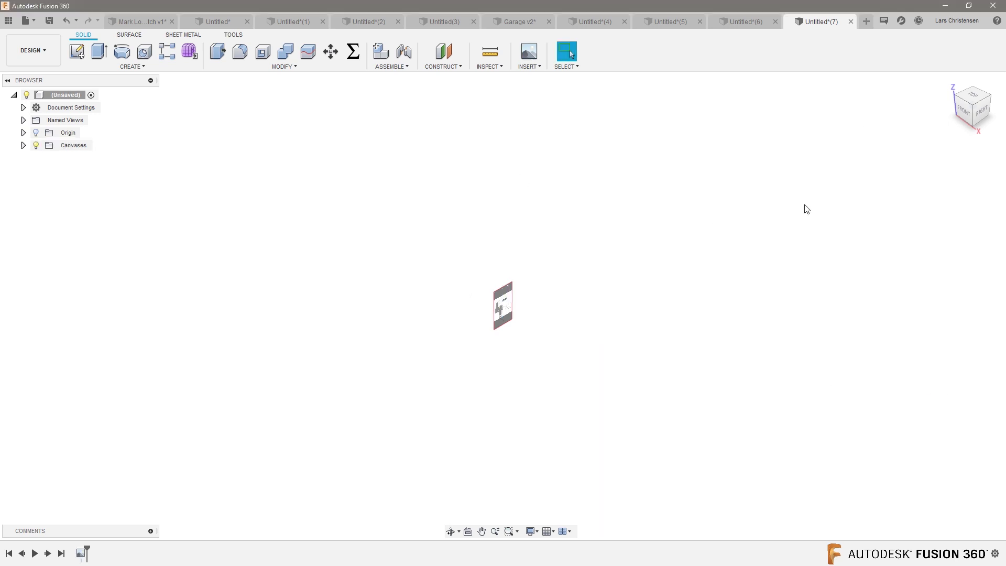
Step: Switch to the Right view and calibrate canvas 1 so the body's edge-to-edge width is 56 mm
click(983, 111)
scroll(503, 325, up, 10)
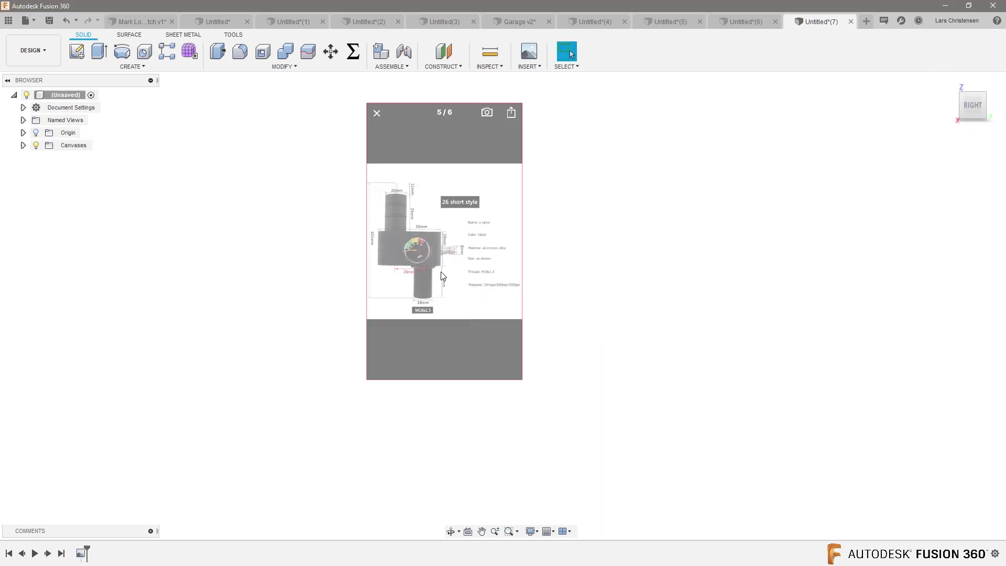
scroll(443, 273, up, 5)
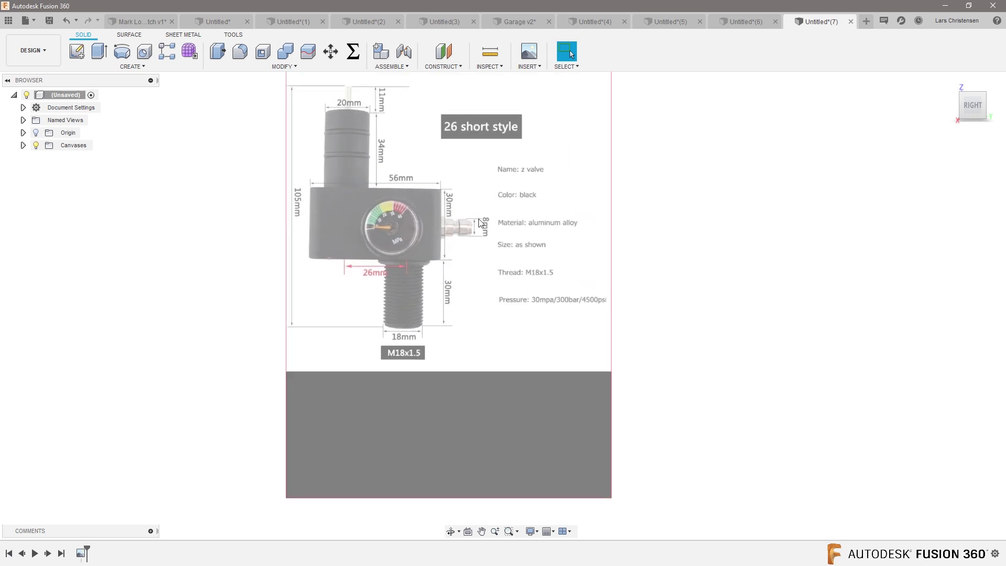
click(23, 146)
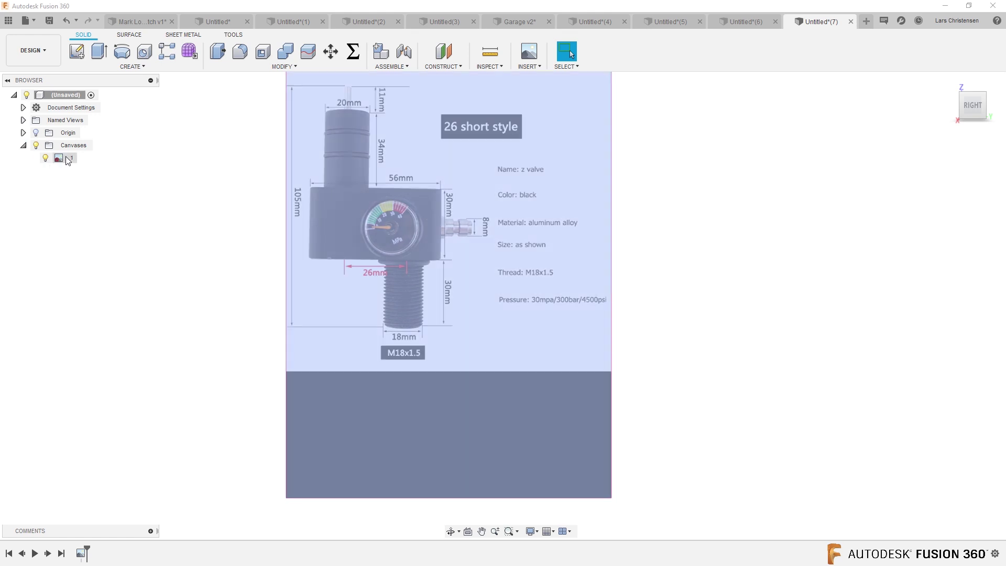
right_click(68, 161)
click(92, 191)
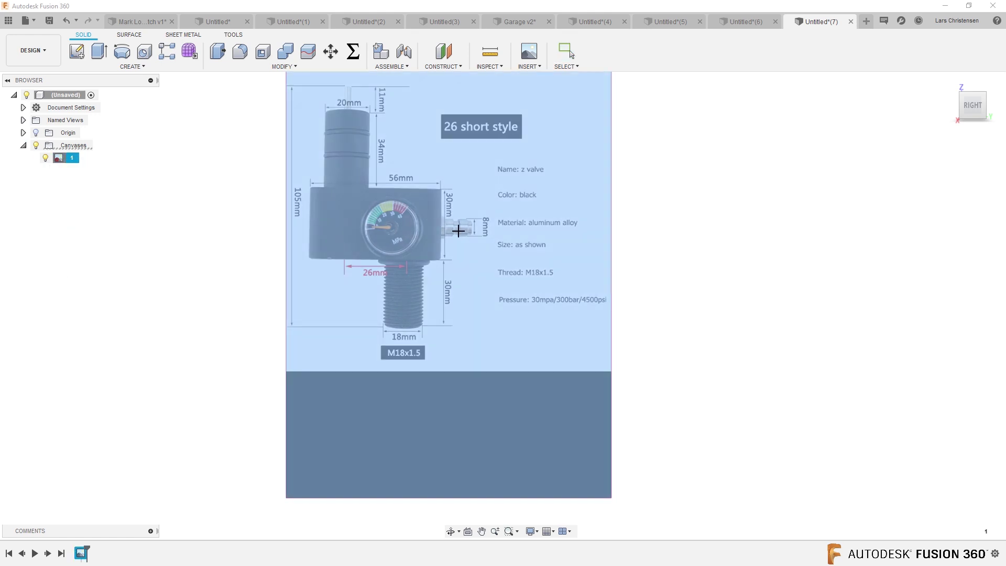
scroll(455, 215, up, 3)
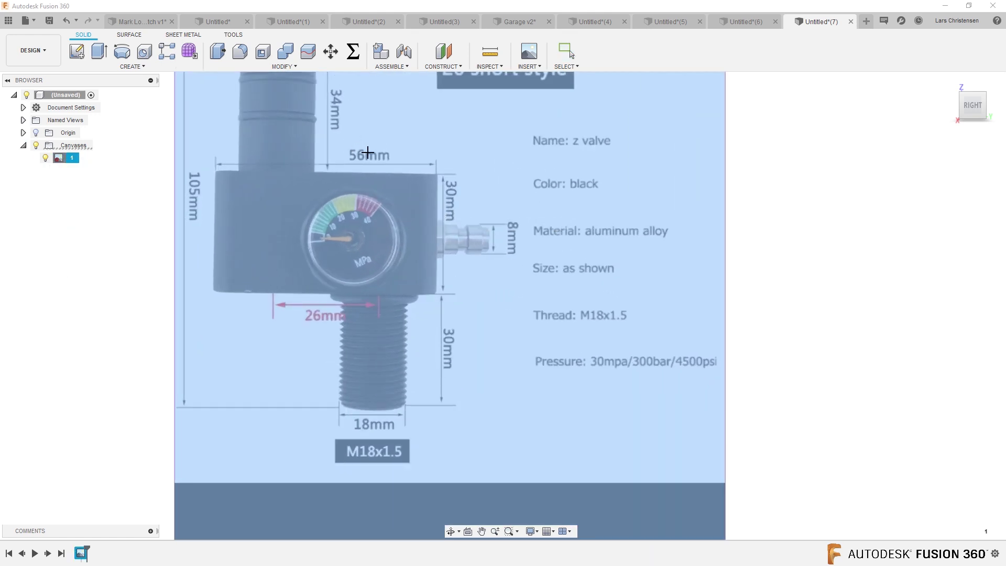
click(214, 212)
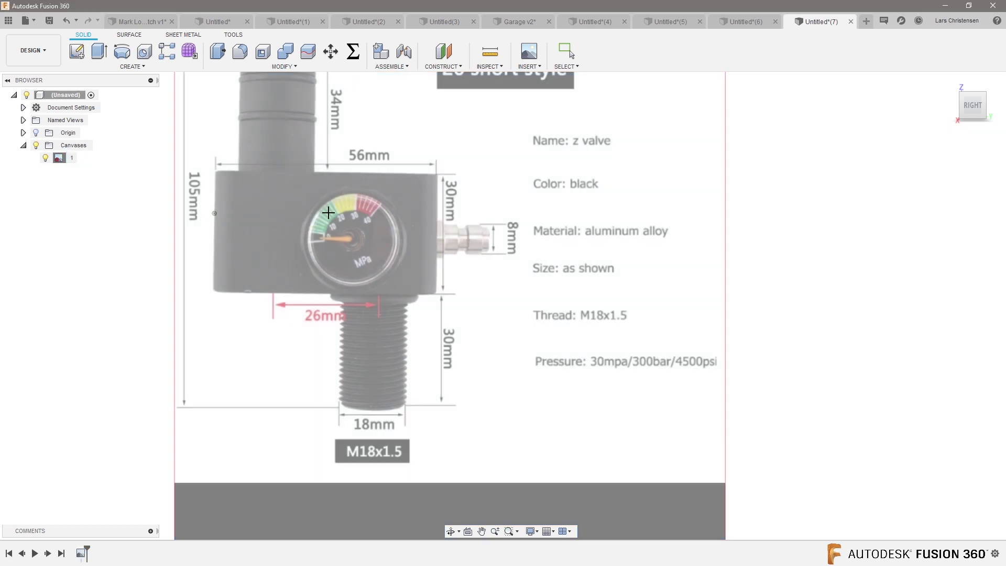
click(436, 213)
text(56)
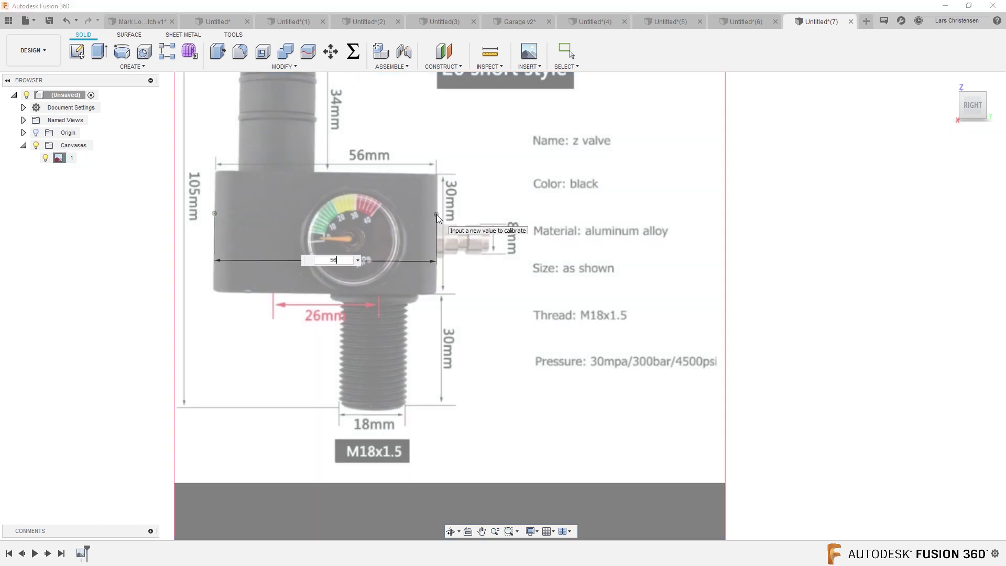
key(Return)
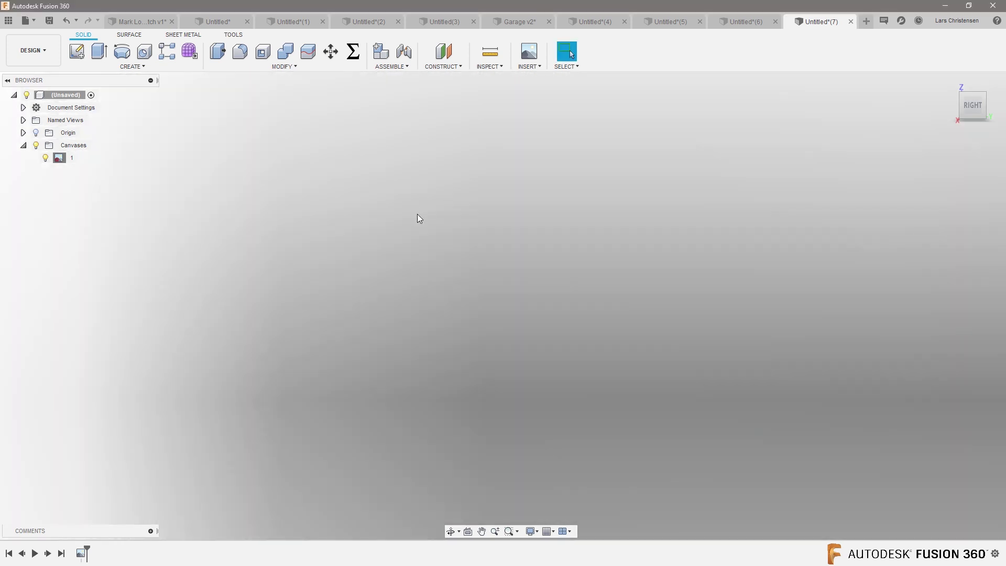
Step: Show the origin planes and adjust canvas 1's horizontal placement in Edit Canvas
scroll(406, 268, down, 15)
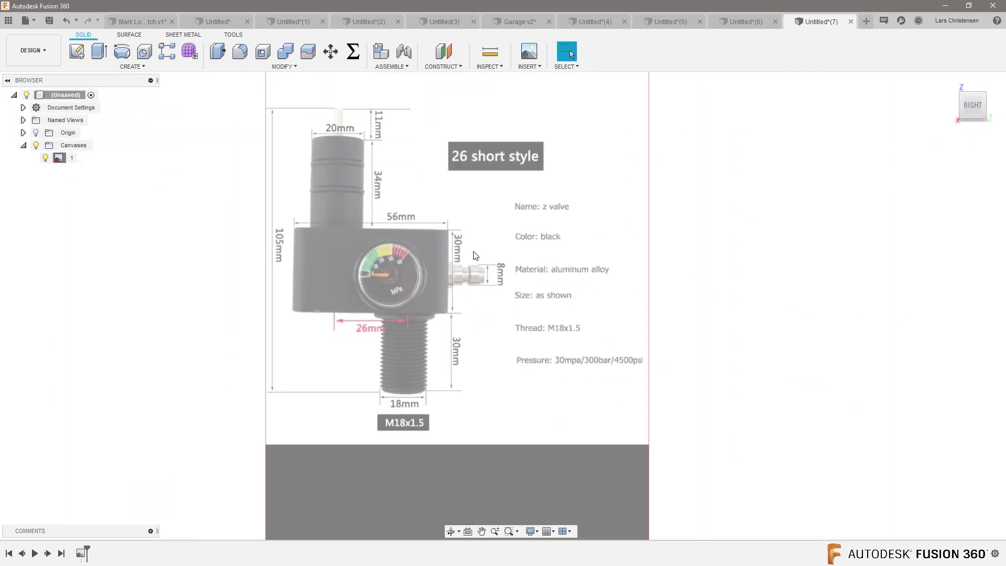
scroll(455, 236, down, 3)
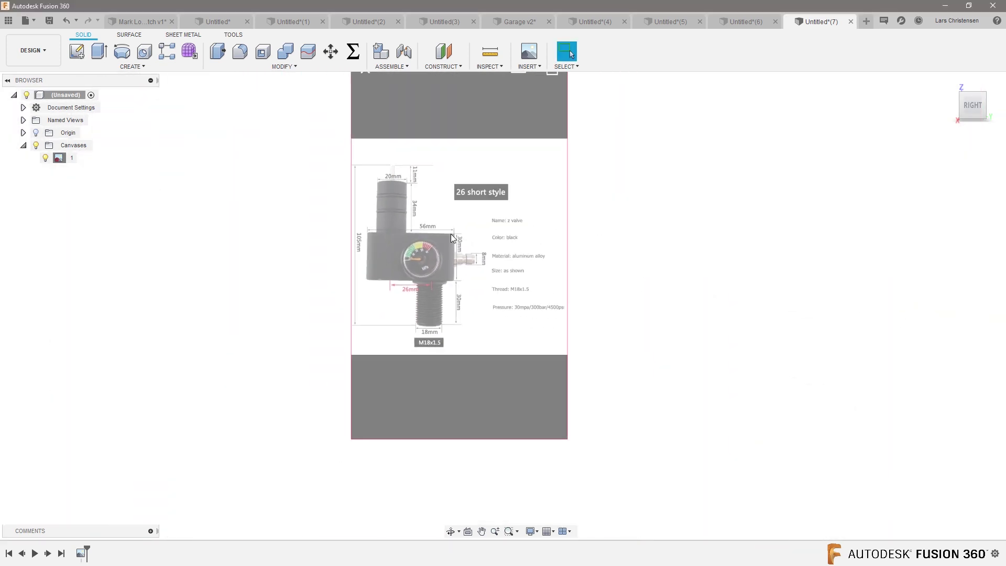
click(36, 132)
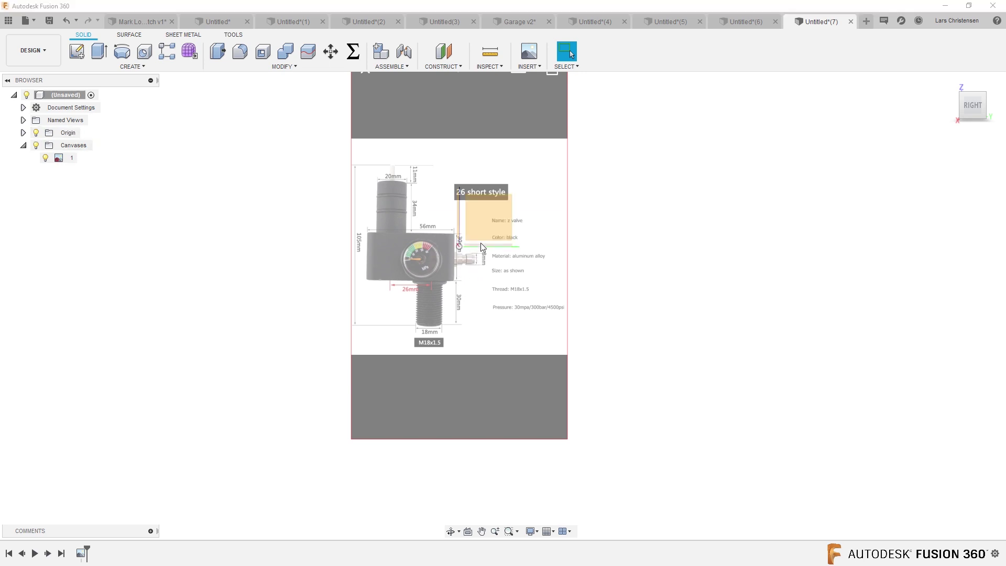
scroll(480, 243, up, 3)
scroll(483, 249, up, 1)
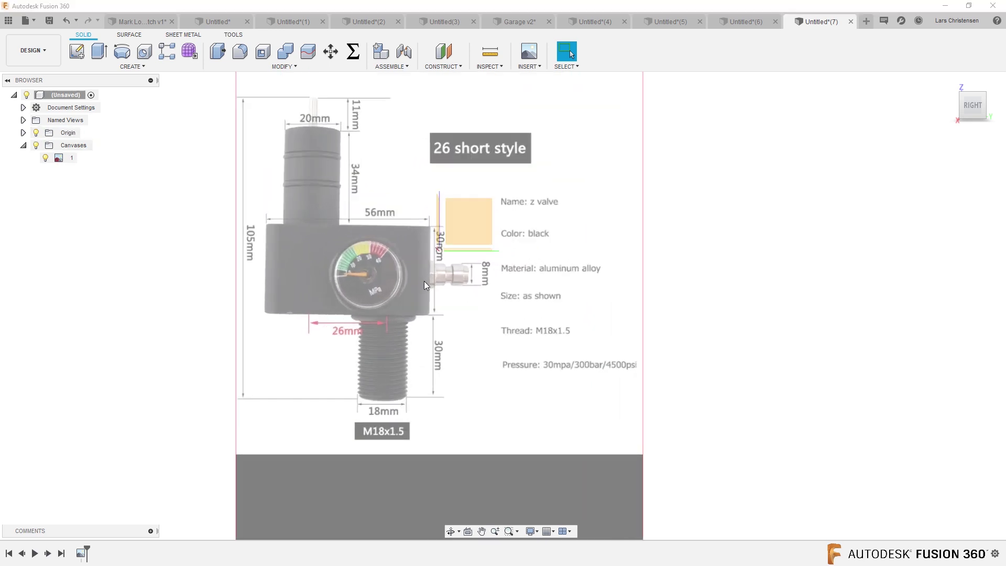
right_click(64, 162)
click(83, 182)
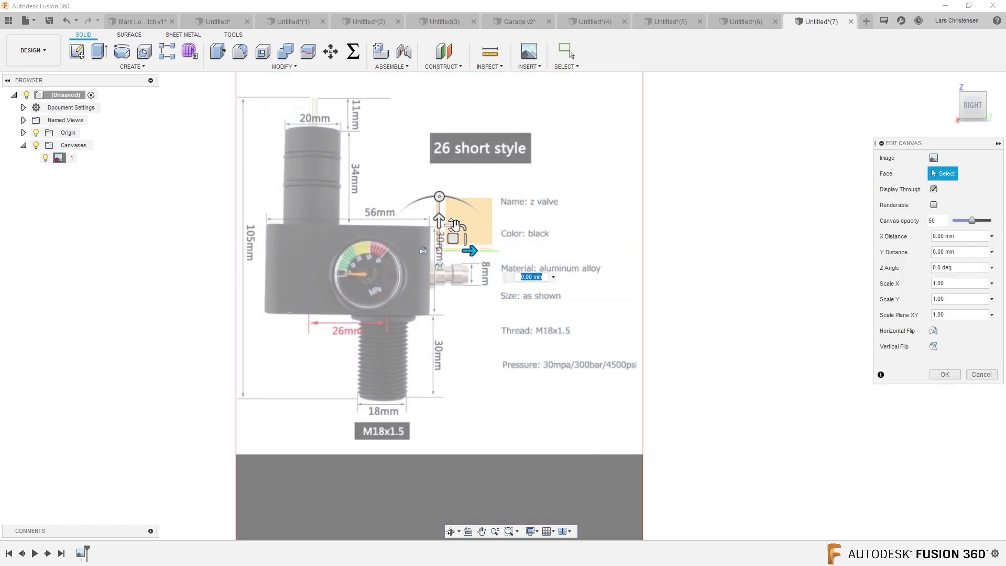
drag(466, 239, 391, 244)
key(Return)
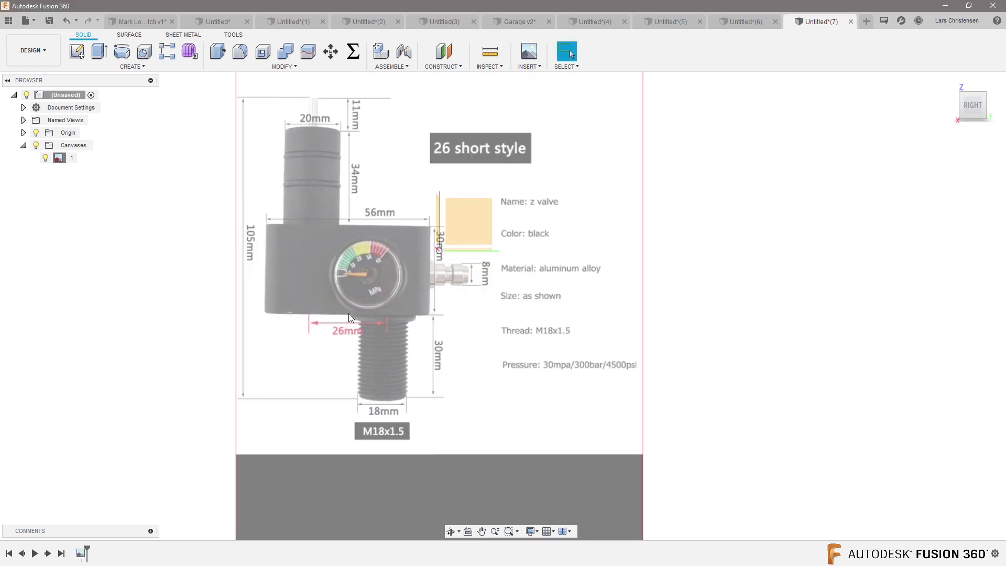
Step: Shift canvas 1 so the origin meets the body's right edge (3.039 mm X, 7.687 mm Y)
right_click(66, 160)
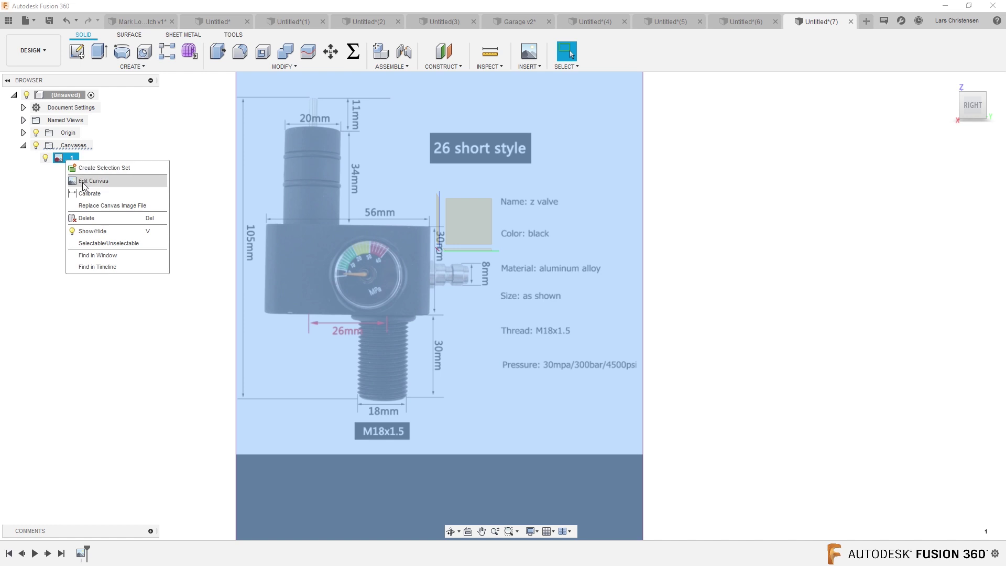
click(84, 183)
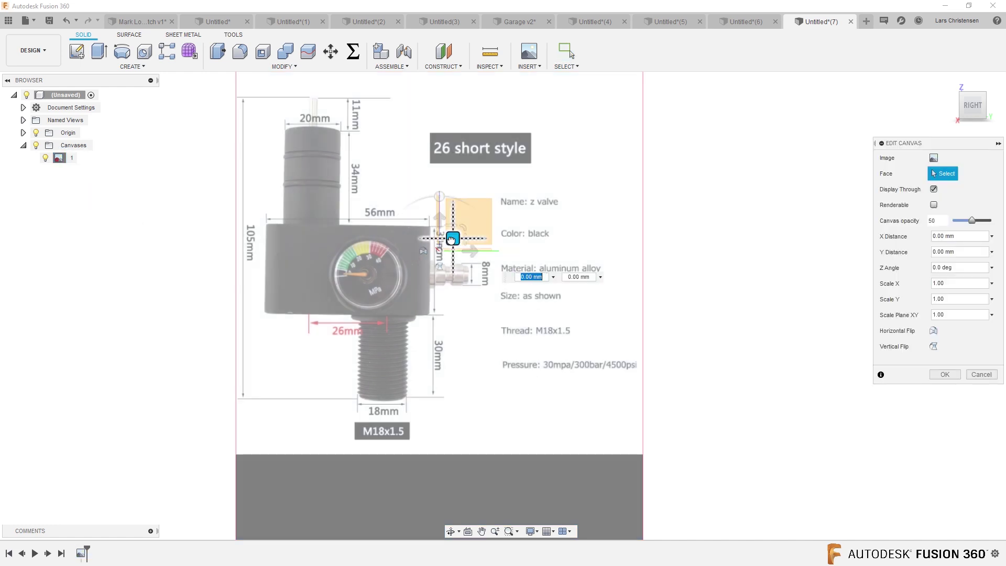
drag(445, 238, 460, 217)
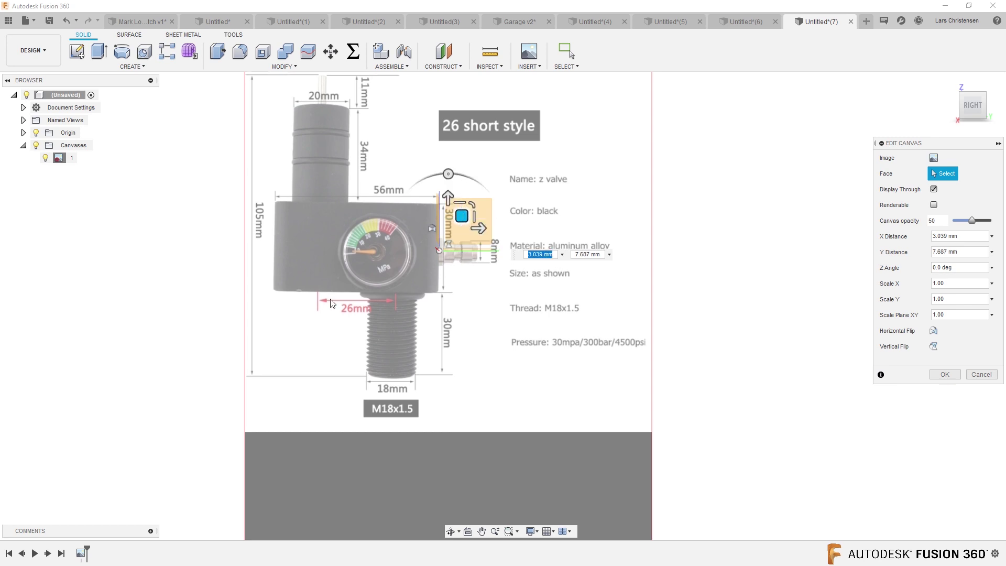
click(940, 374)
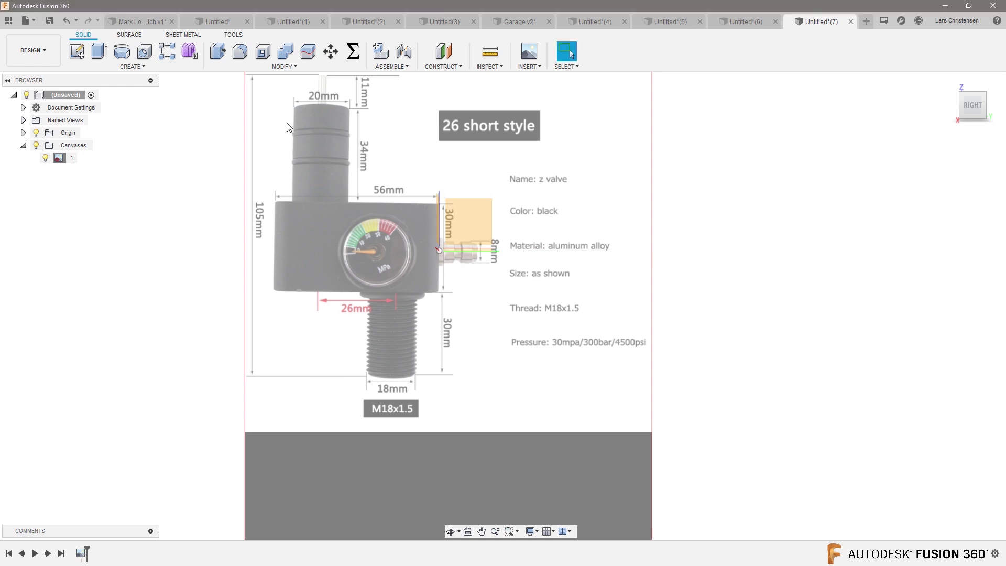
scroll(309, 105, up, 2)
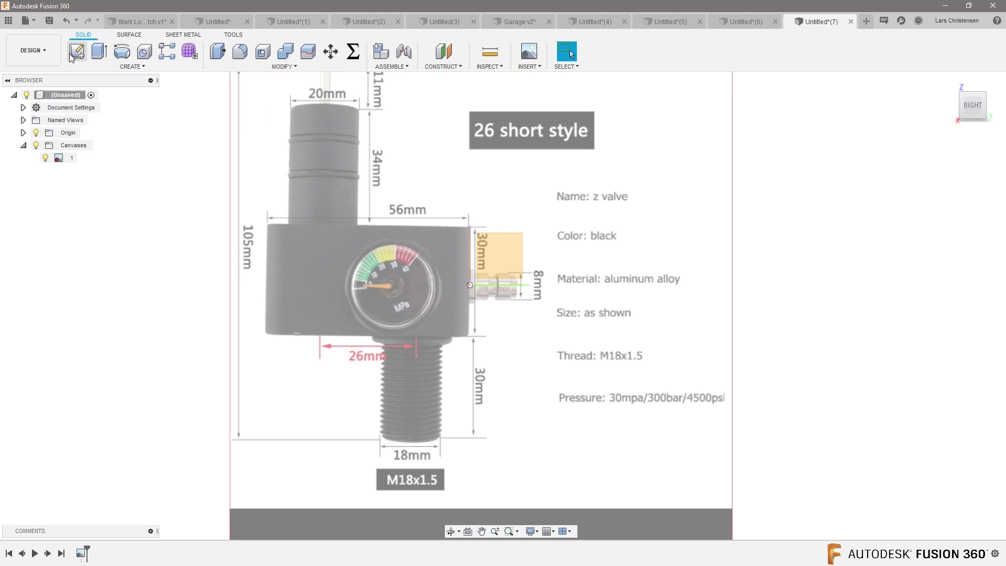
Step: Start a sketch on the canvas plane and draw a 30 × 56 mm rectangle
click(81, 64)
click(514, 275)
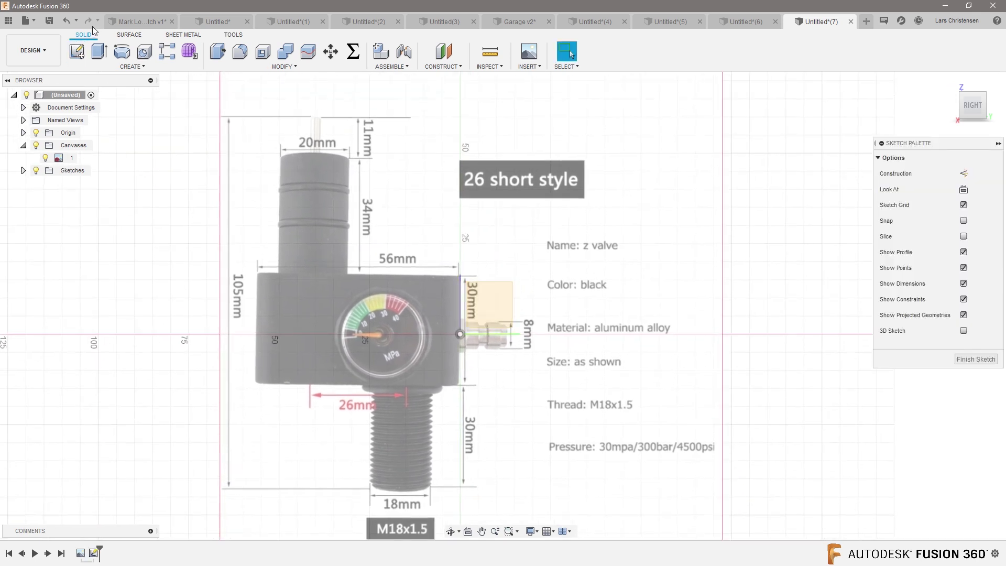
click(103, 51)
click(134, 189)
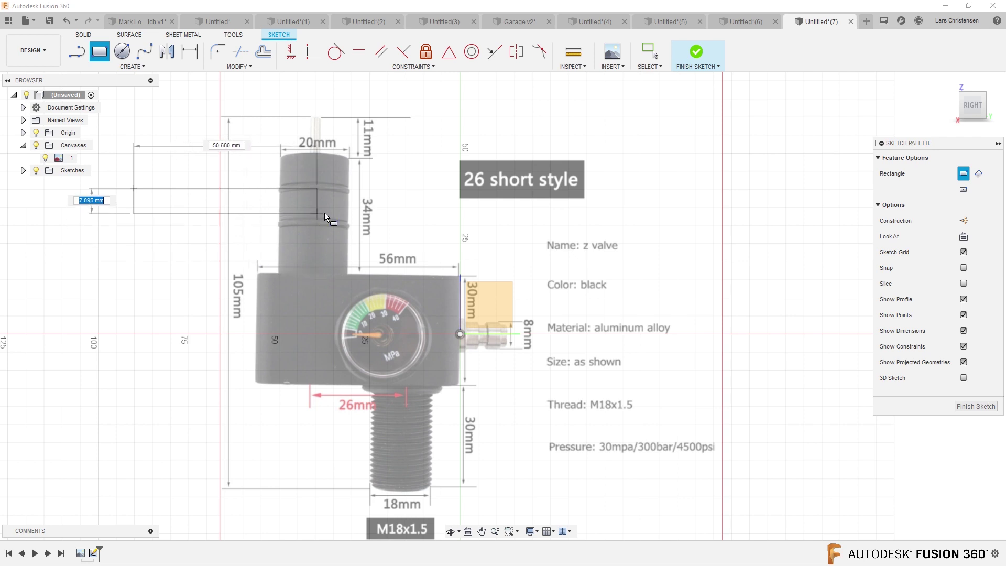
text(30)
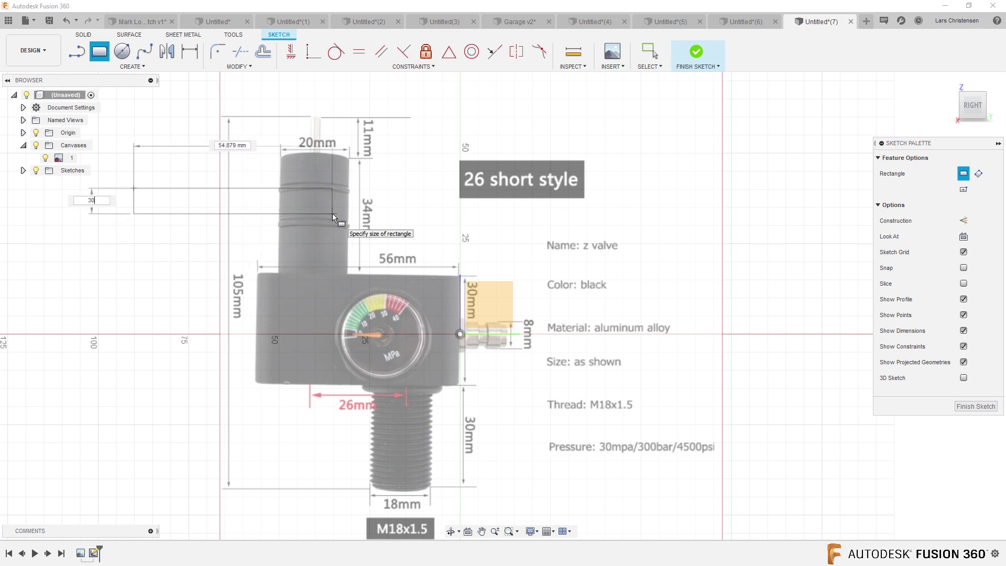
key(Tab)
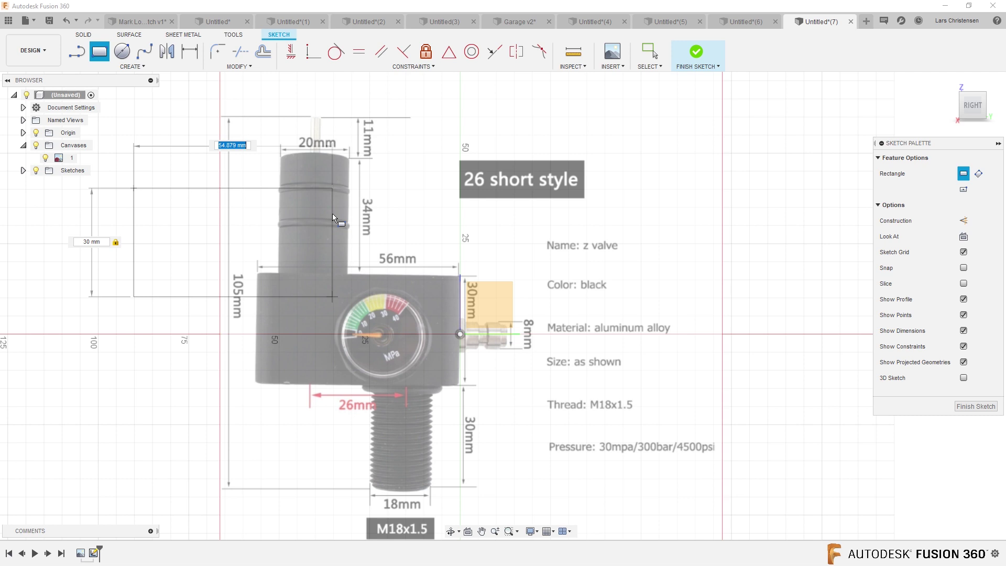
text(56)
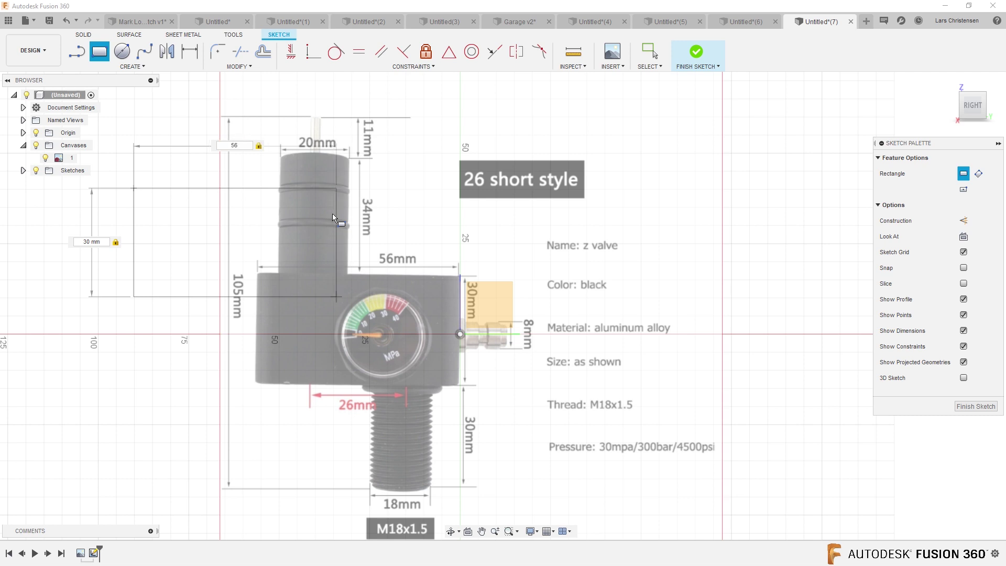
key(Return)
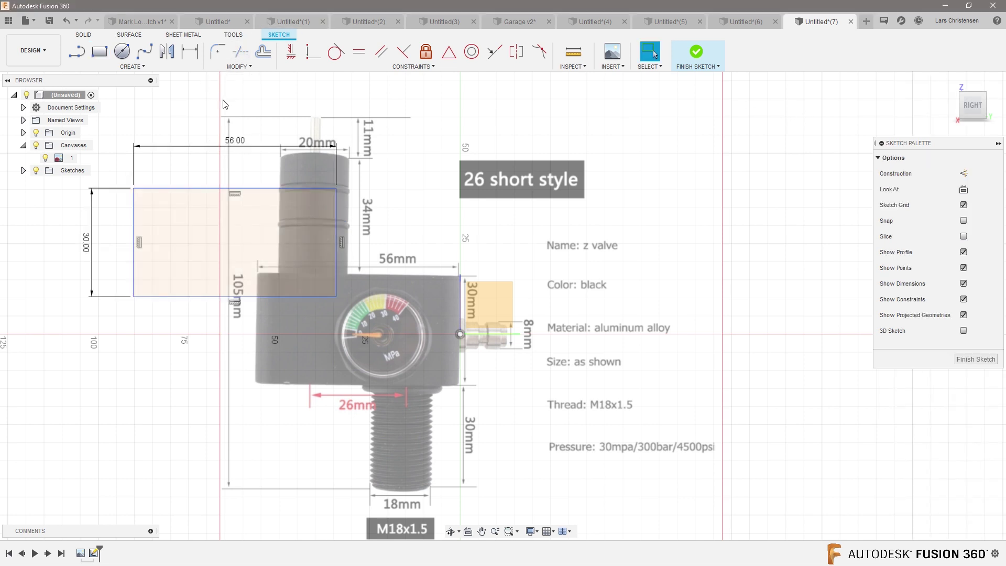
Step: Make the rectangle's right edge coincident with the origin point and slide it down over the body
click(313, 52)
click(336, 223)
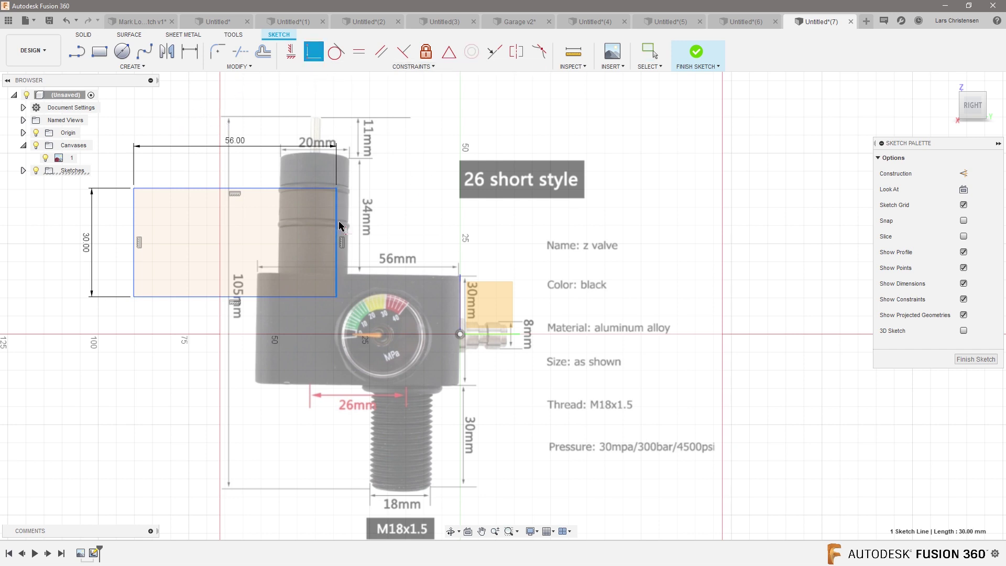
click(460, 335)
scroll(460, 336, up, 5)
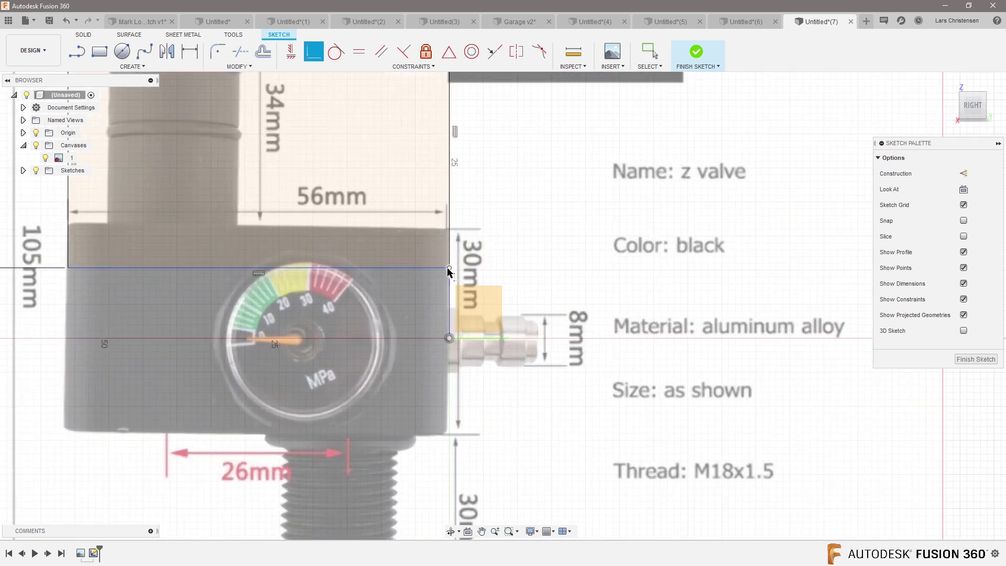
key(Escape)
drag(460, 291, 454, 433)
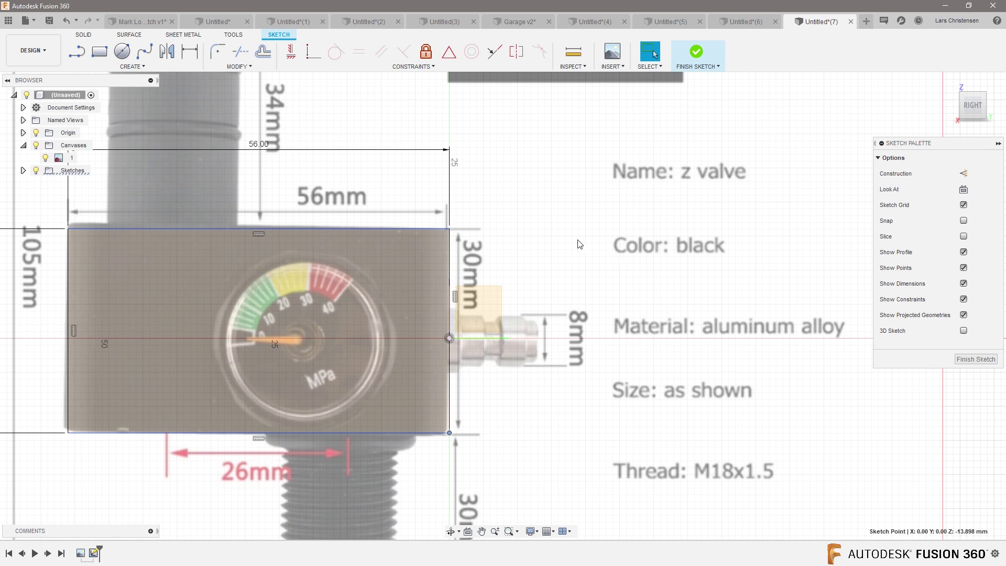
Step: Add a vertical offset dimension from the bottom-right corner, trying 12 then 12.5 mm
key(d)
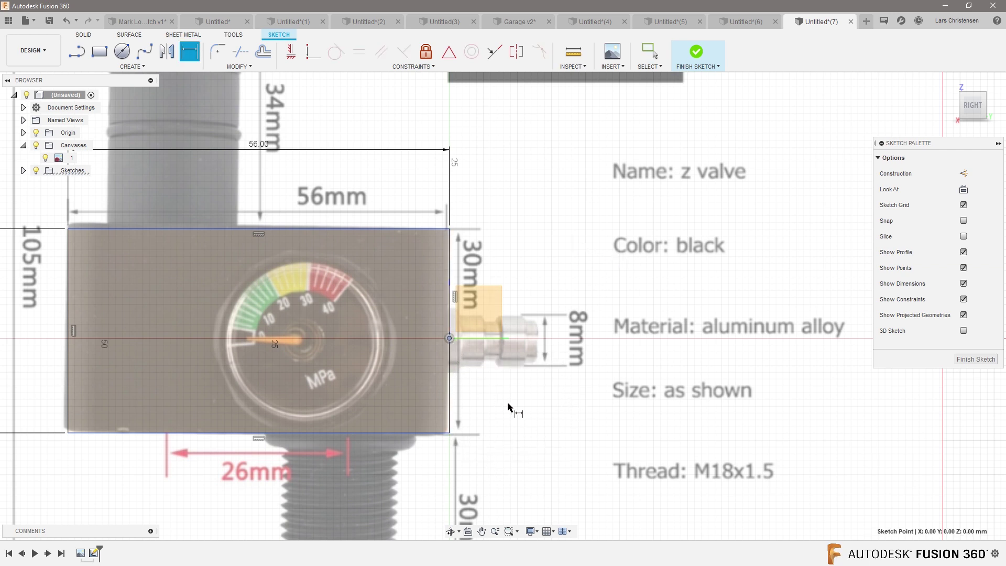
click(450, 433)
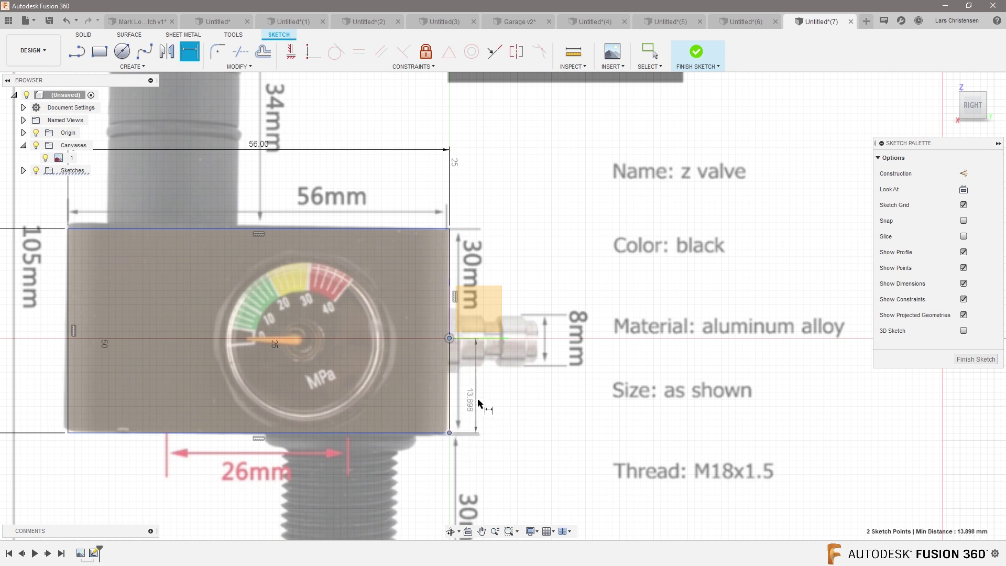
click(518, 396)
text(12)
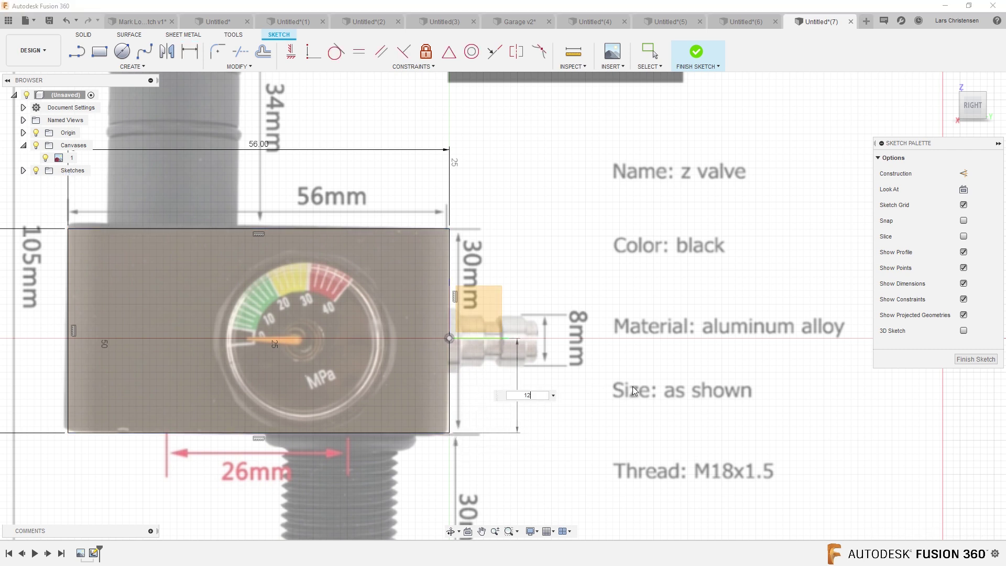
key(Return)
scroll(442, 210, down, 2)
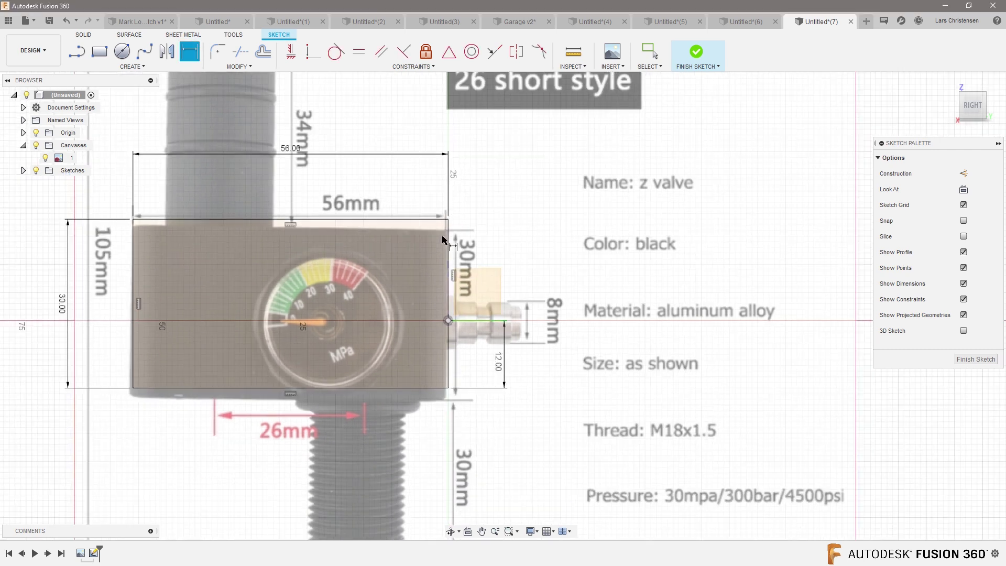
scroll(443, 240, up, 2)
double_click(537, 412)
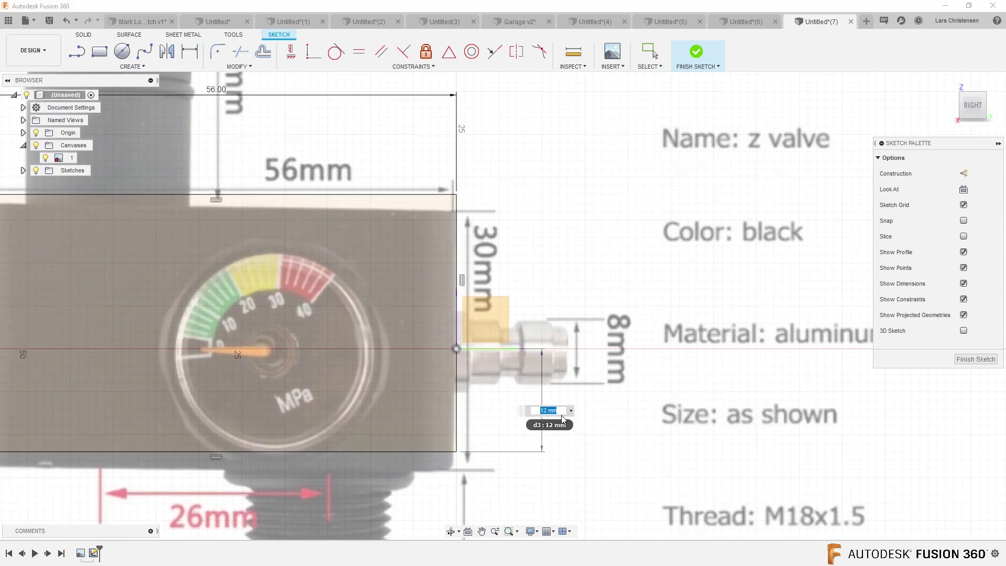
text(12.5)
key(Return)
Step: Refine the rectangle's vertical offset to 13 mm, then the final 13.50 mm
key(d)
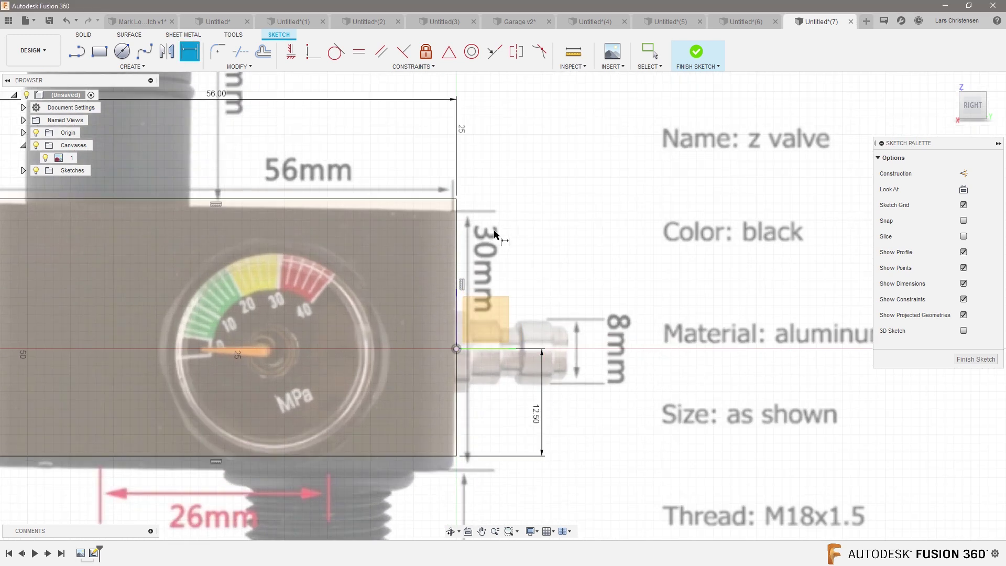
double_click(535, 414)
text(13)
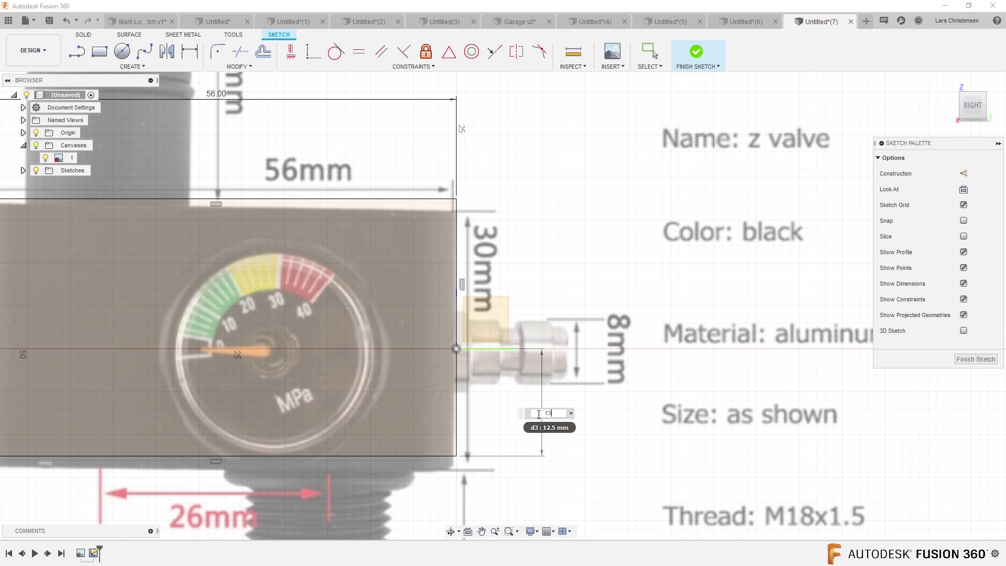
key(Return)
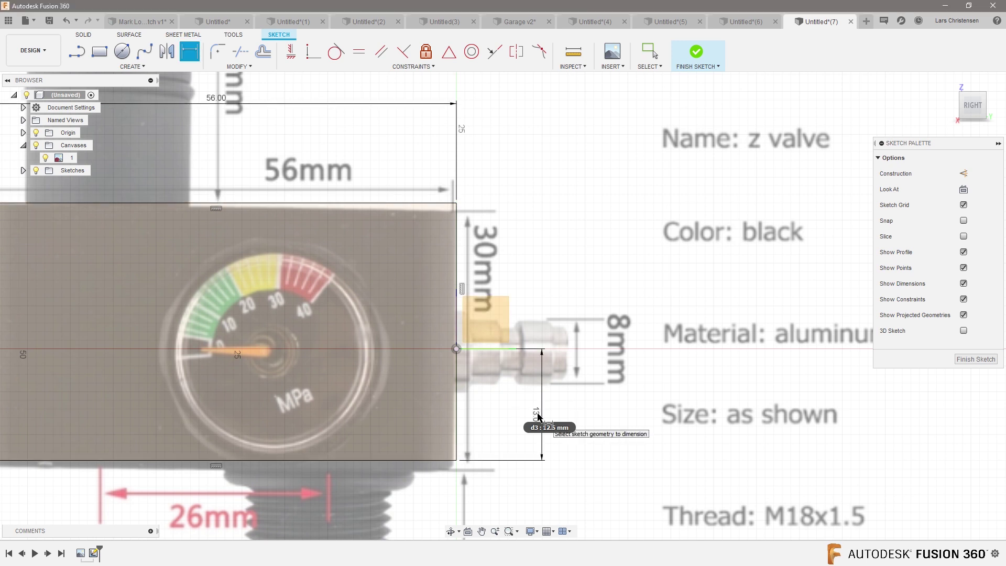
double_click(537, 415)
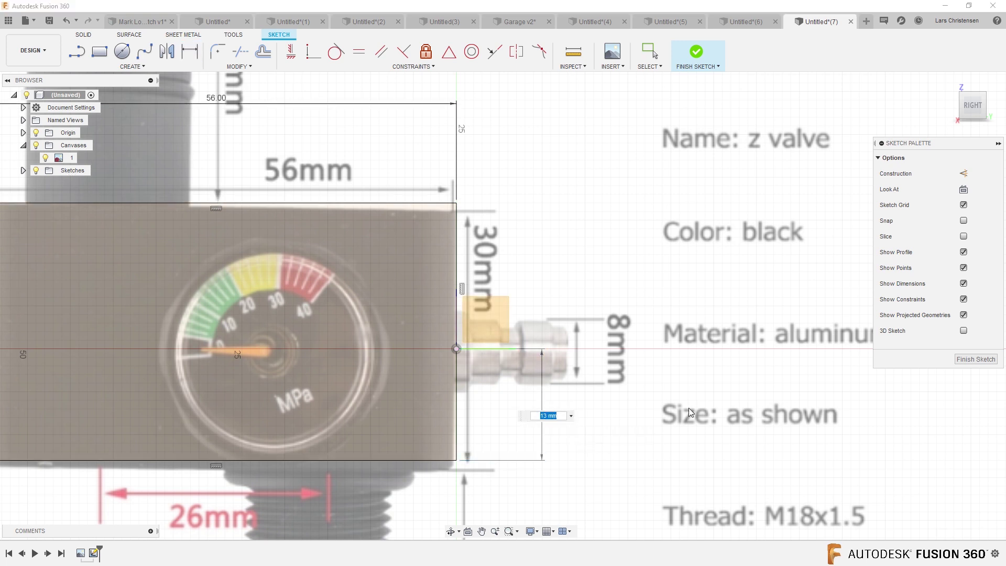
text(13.5)
key(Return)
scroll(689, 410, down, 3)
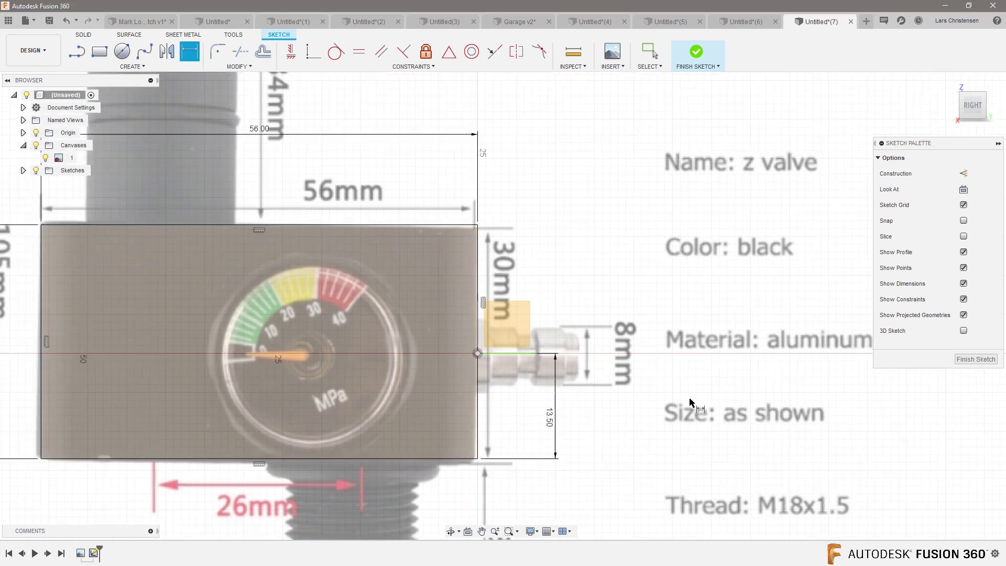
scroll(670, 373, up, 4)
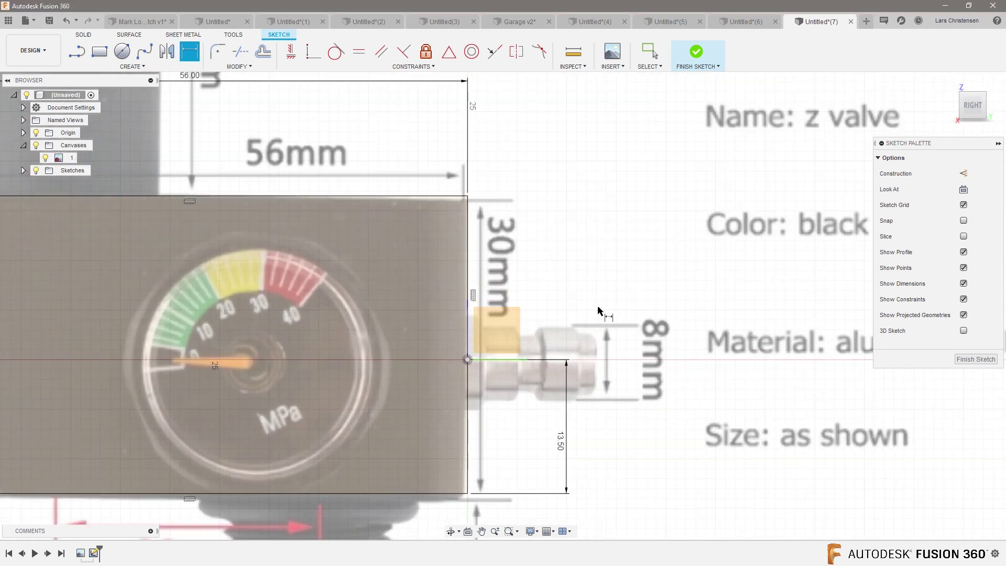
Step: Draw the fitting's stepped profile with lines from the origin, through the groove, back to the axis
key(l)
click(468, 361)
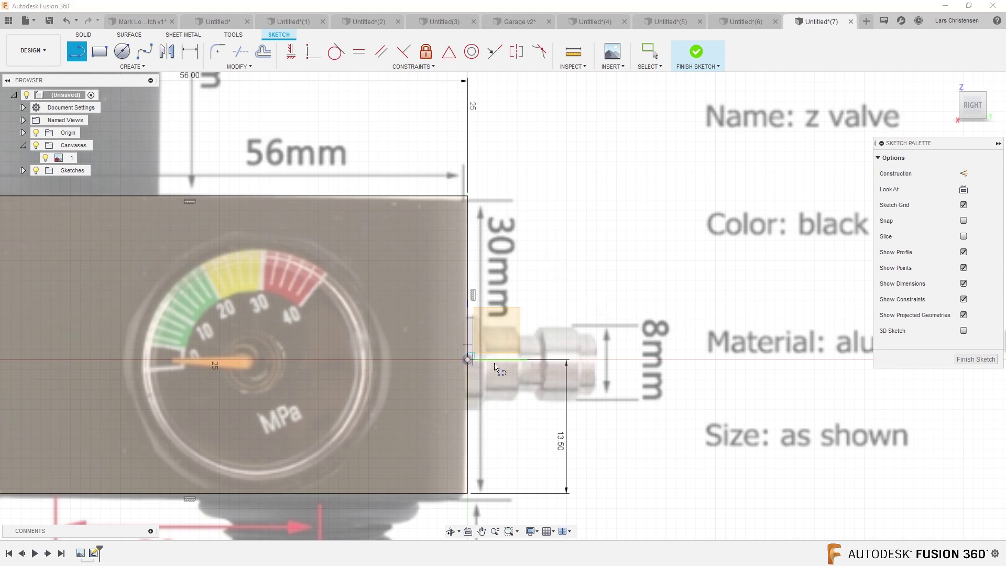
click(600, 363)
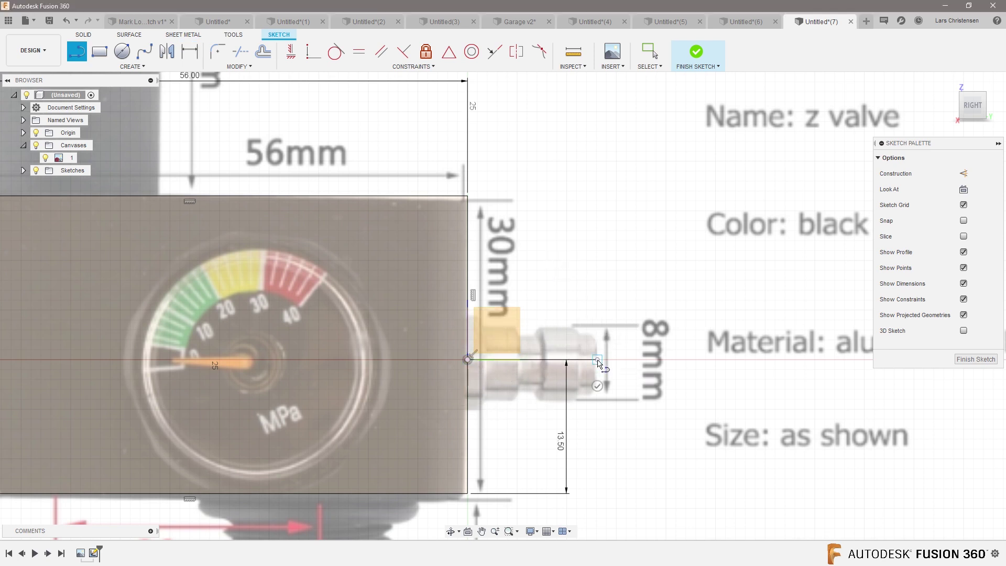
scroll(597, 386, up, 5)
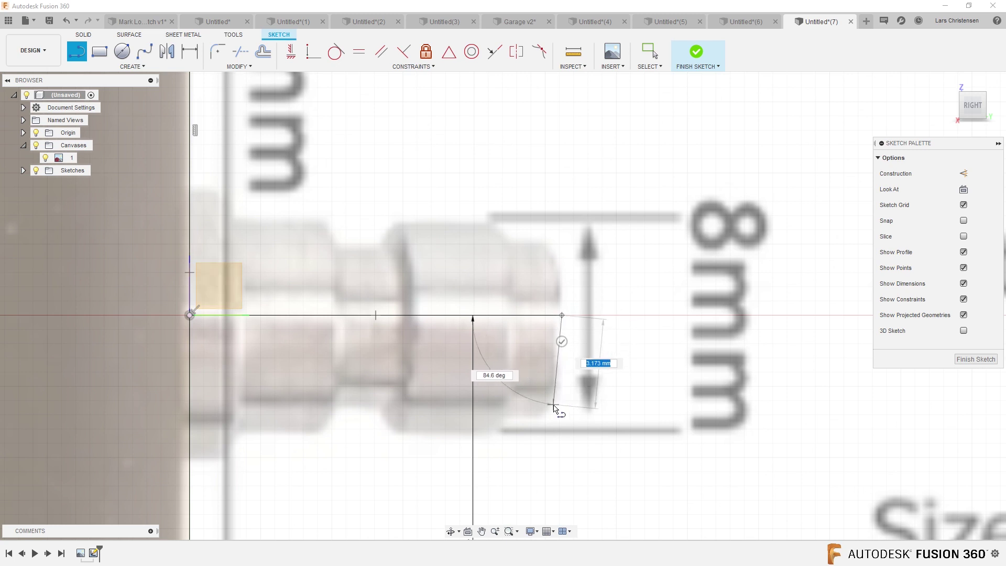
click(561, 417)
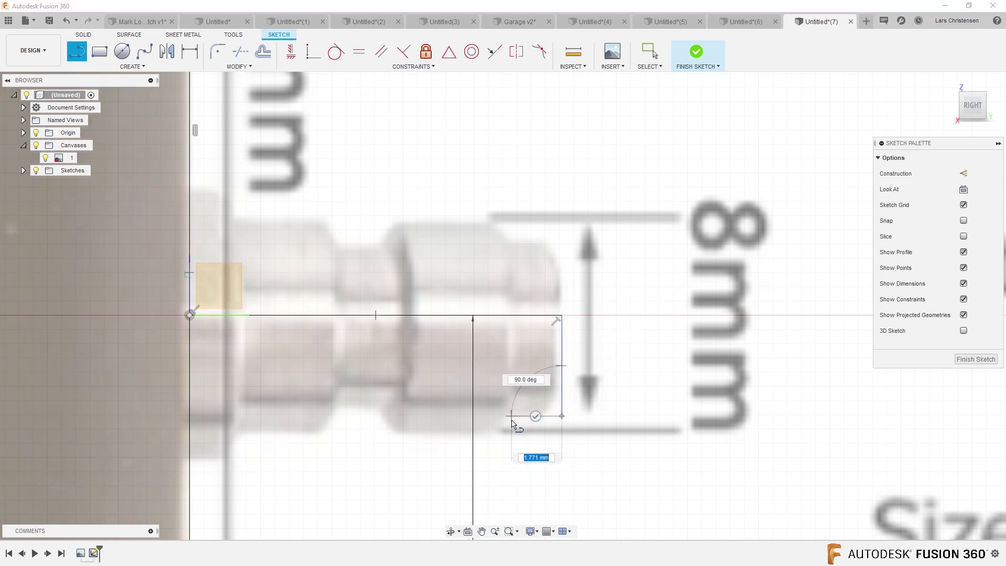
click(506, 417)
click(506, 440)
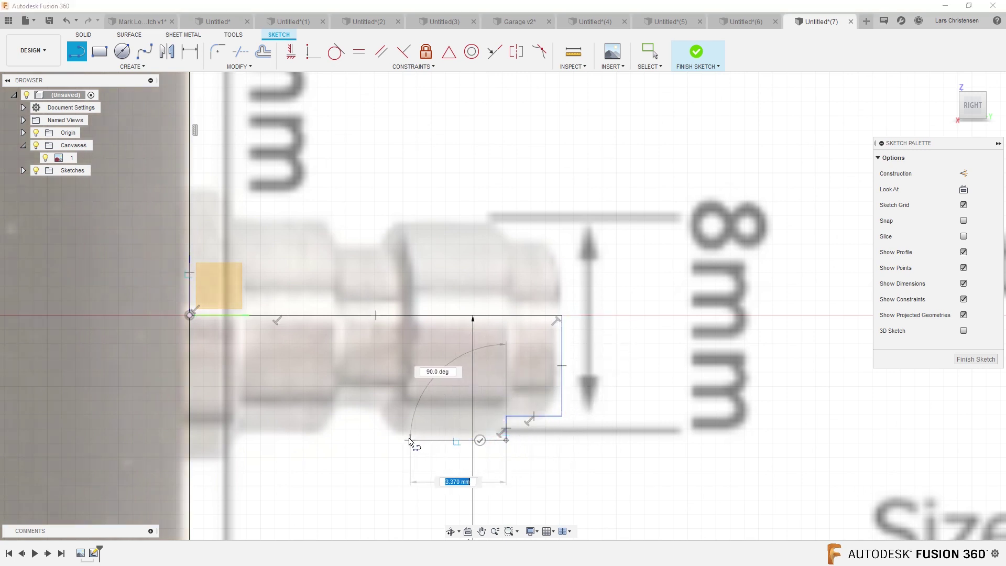
click(398, 440)
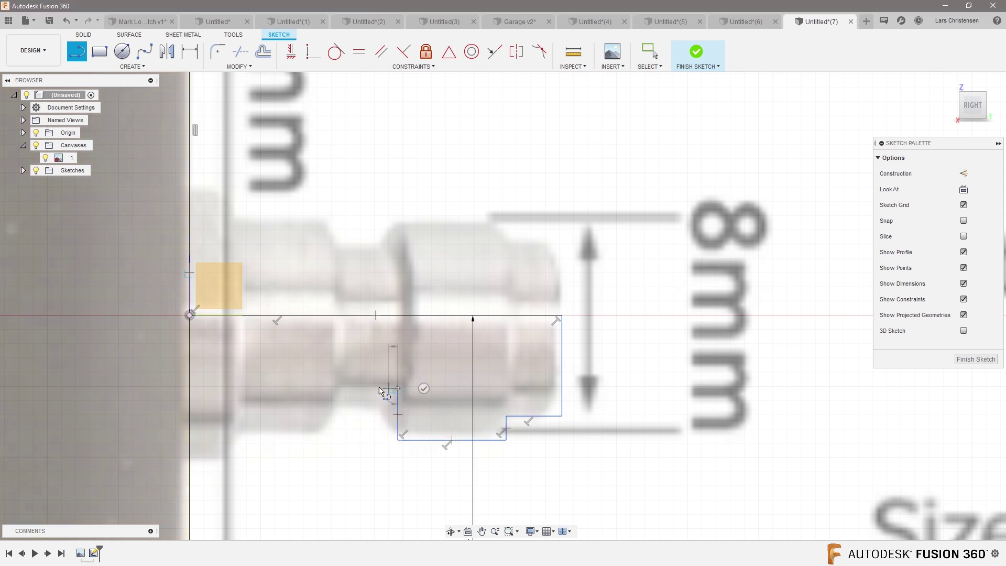
click(397, 388)
click(342, 388)
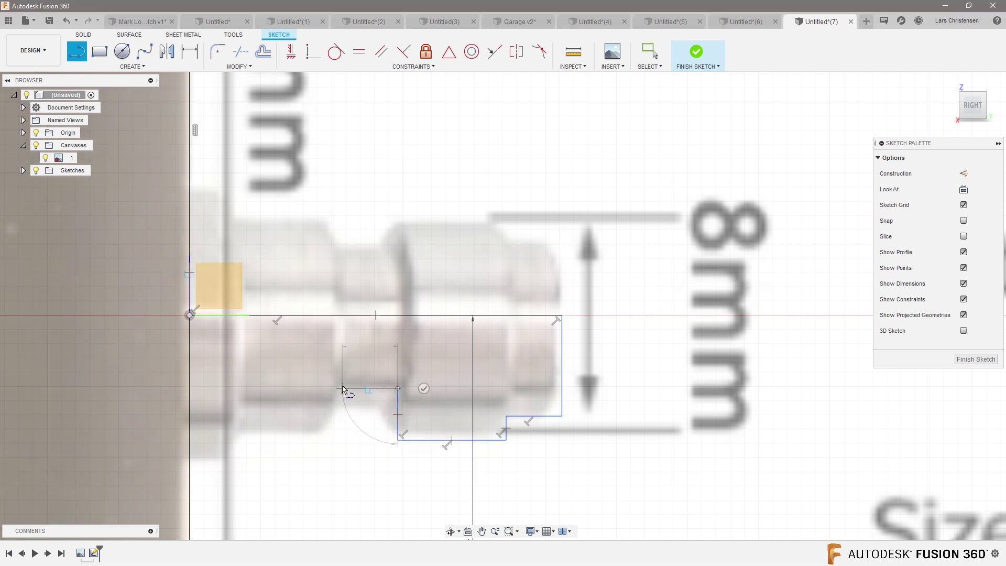
click(343, 440)
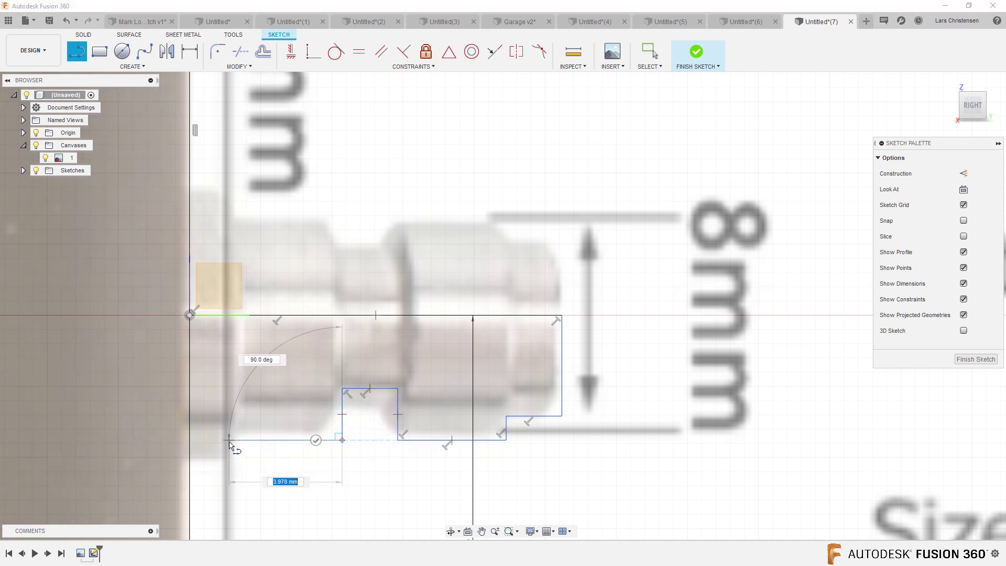
click(227, 440)
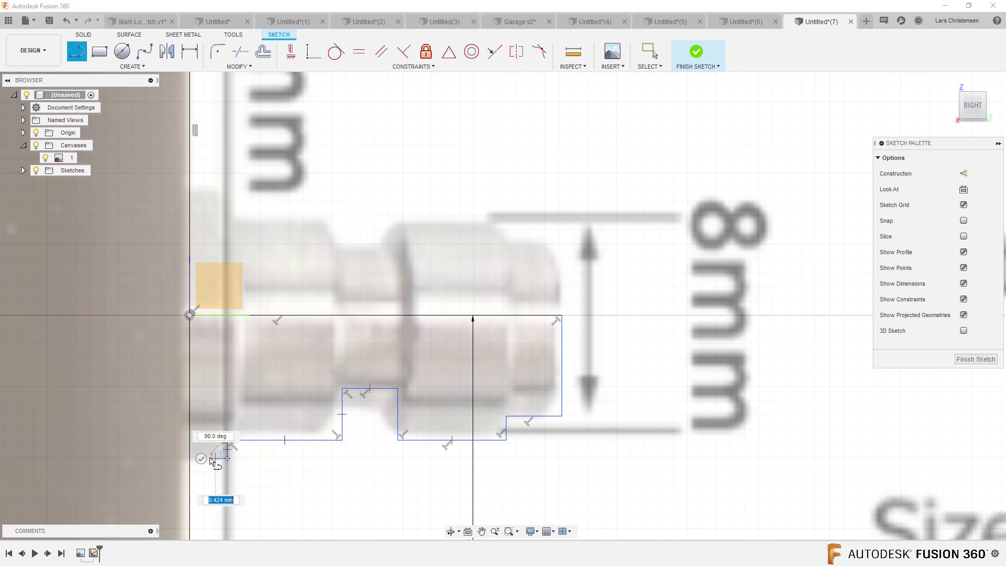
click(227, 458)
click(190, 458)
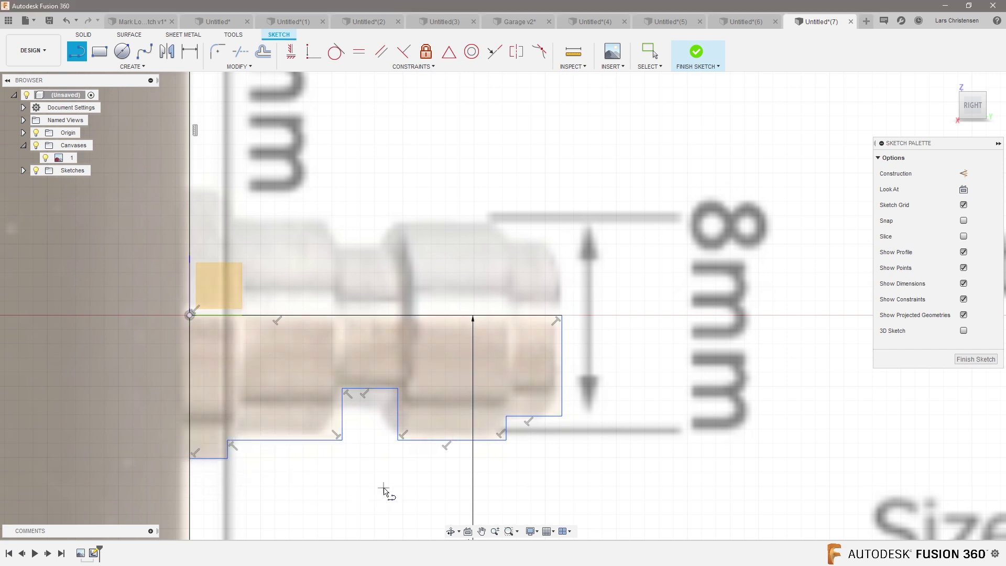
scroll(384, 489, down, 8)
Step: Draw a closed four-line rectangle below the body for the thread's half-profile
scroll(381, 479, up, 4)
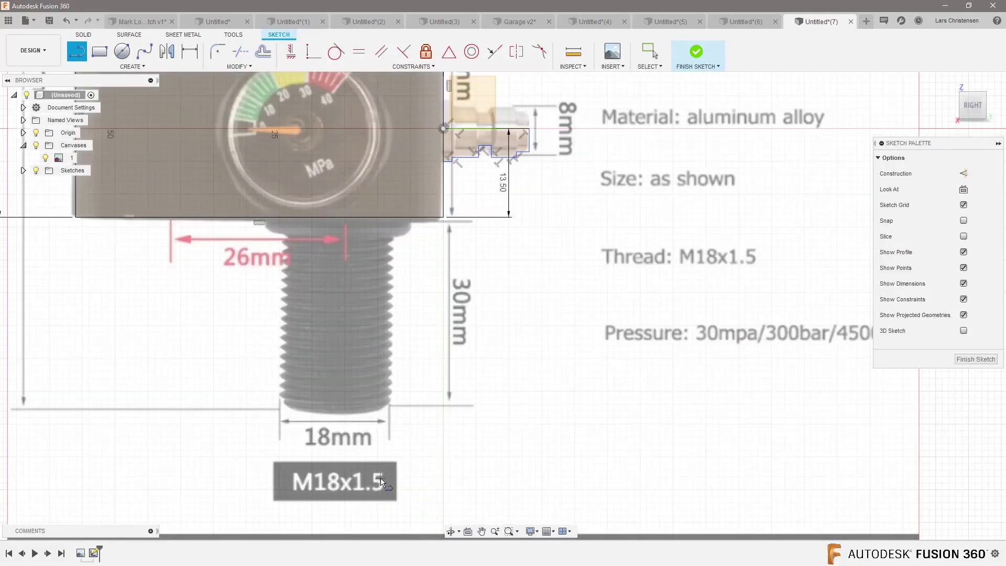
click(337, 216)
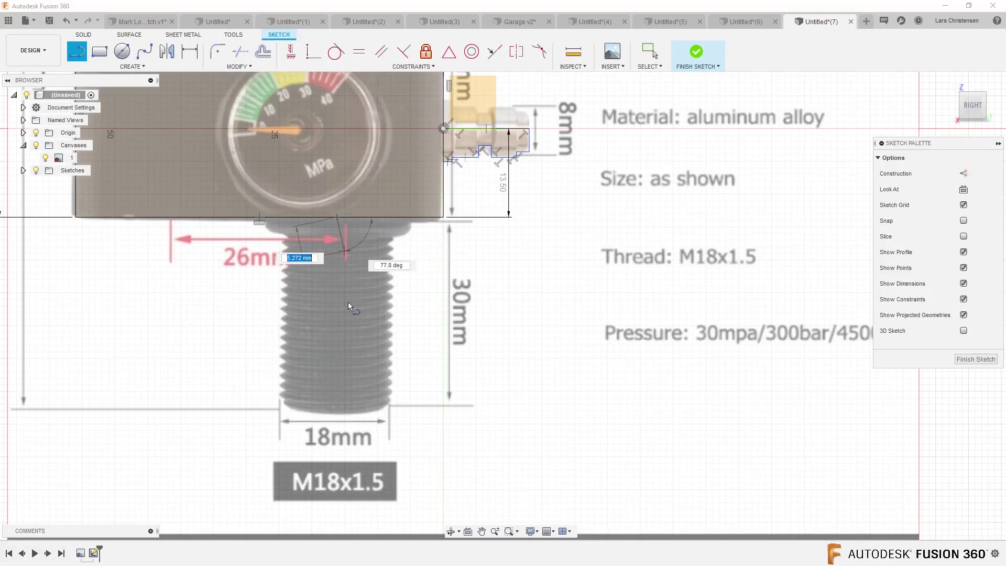
click(337, 416)
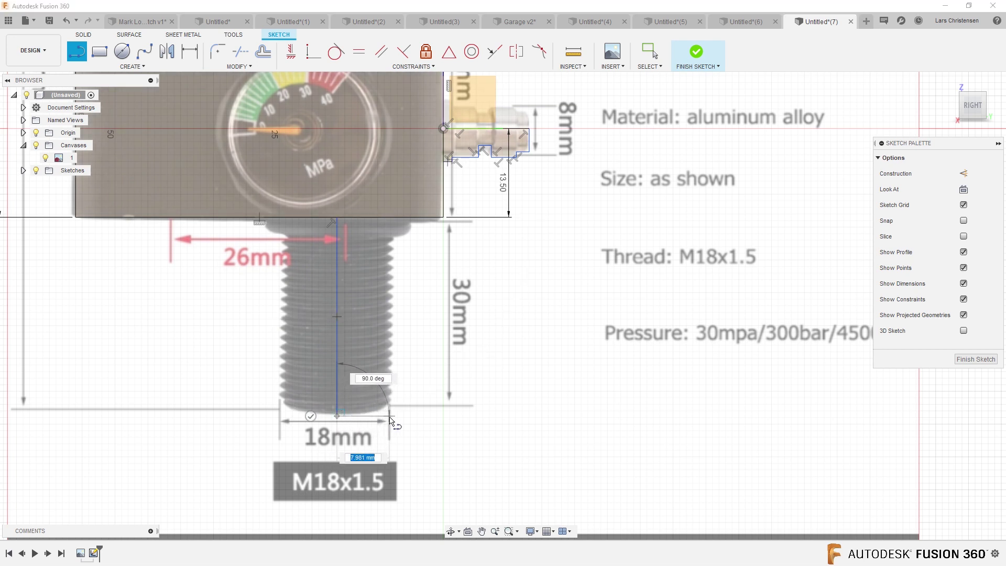
click(389, 417)
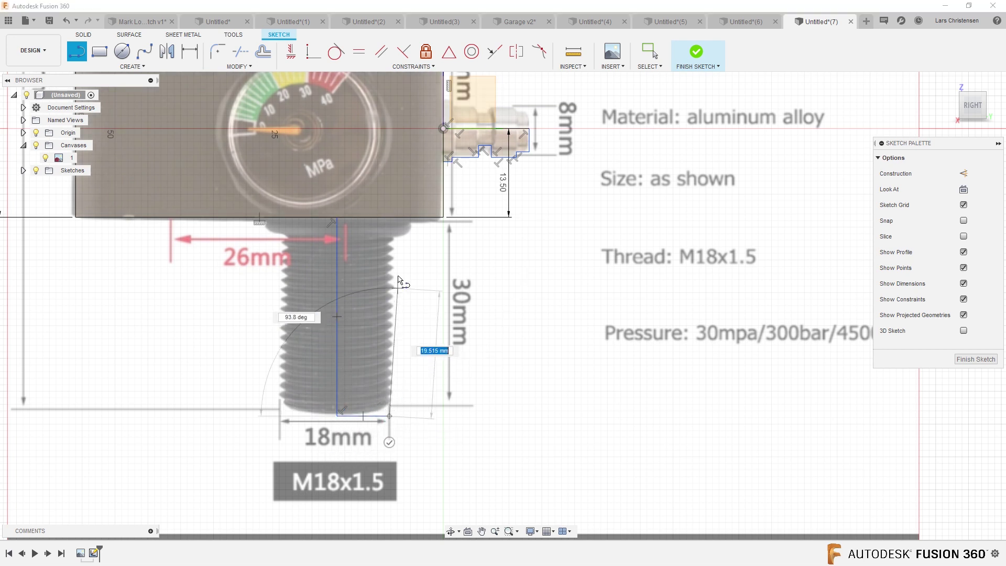
click(390, 218)
Step: Dimension the thread profile 30 mm tall and 18/2 (9 mm) wide
key(d)
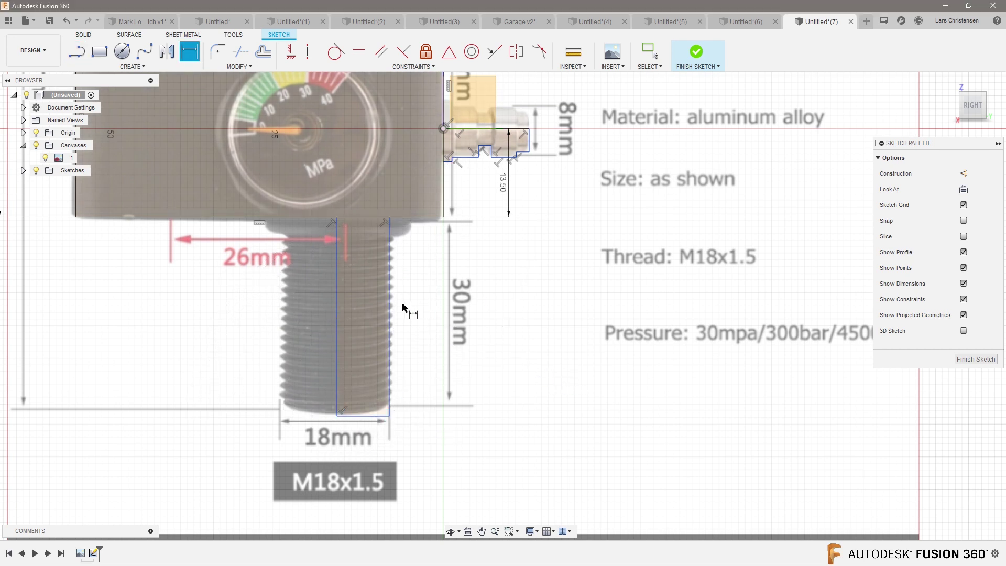
click(389, 330)
click(426, 327)
text(3)
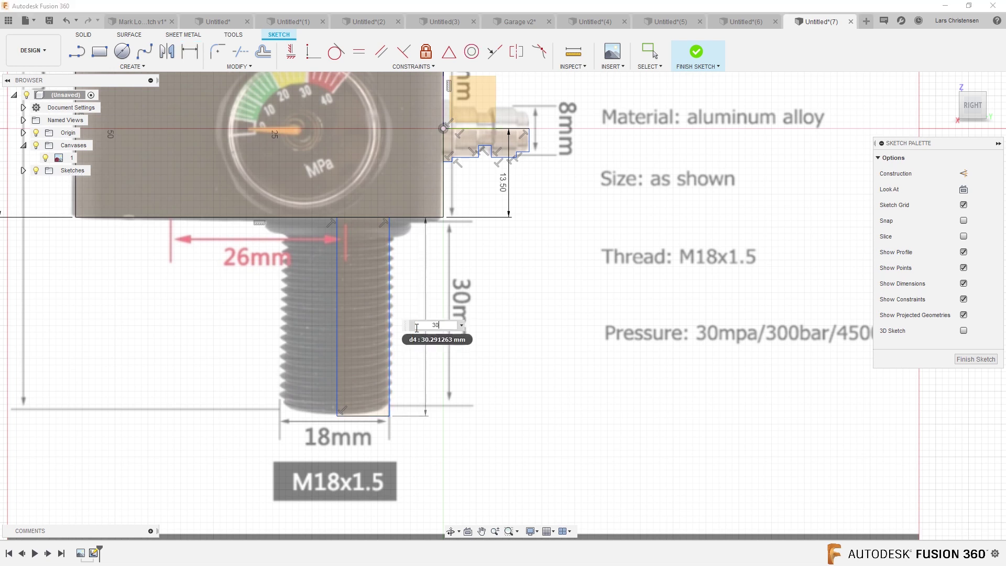
text(0)
key(Return)
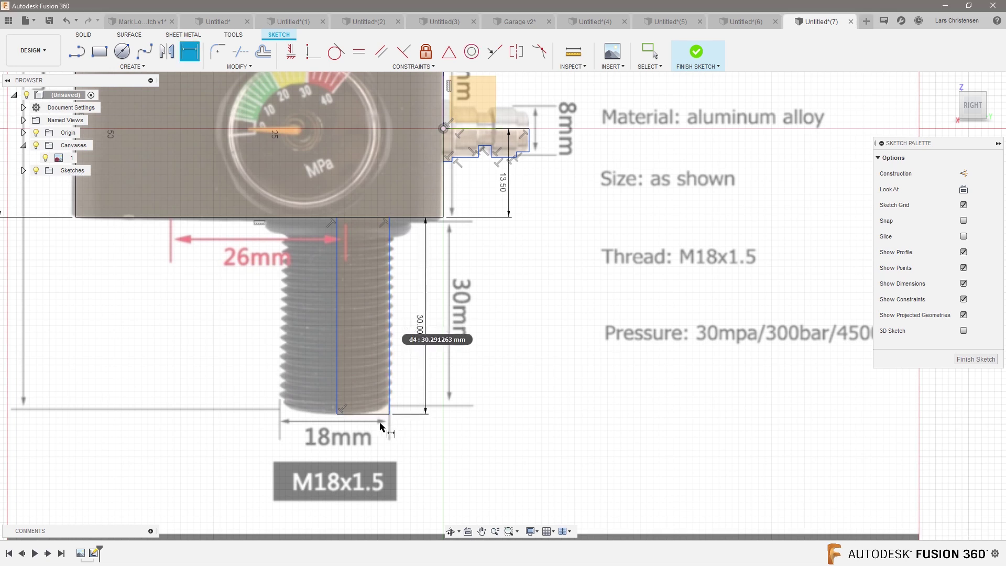
click(367, 414)
click(367, 442)
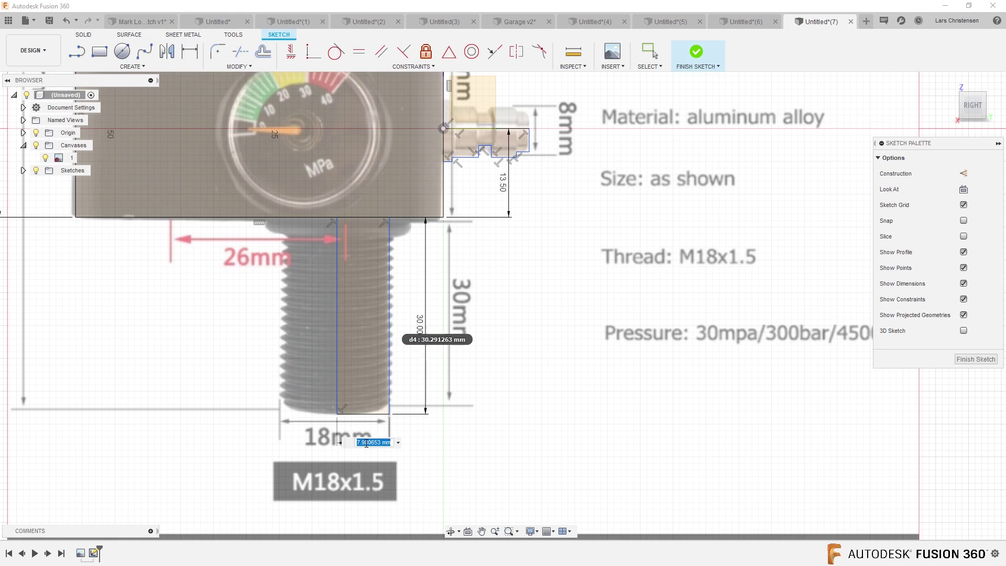
text(18/2)
key(Return)
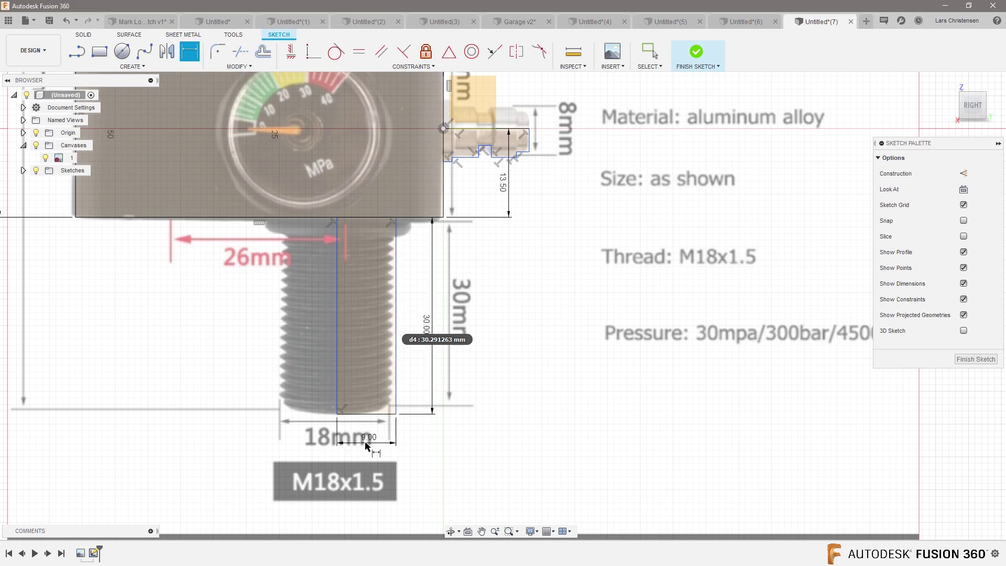
scroll(372, 451, down, 3)
scroll(235, 126, up, 4)
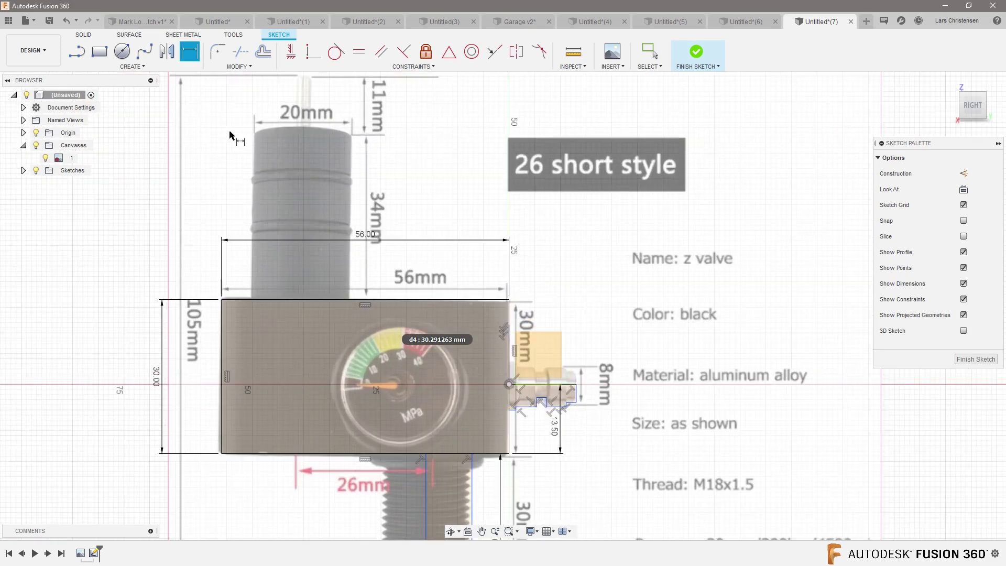
Step: Draw a closed four-line rectangle over the top cylinder, starting from the body's top edge
click(77, 51)
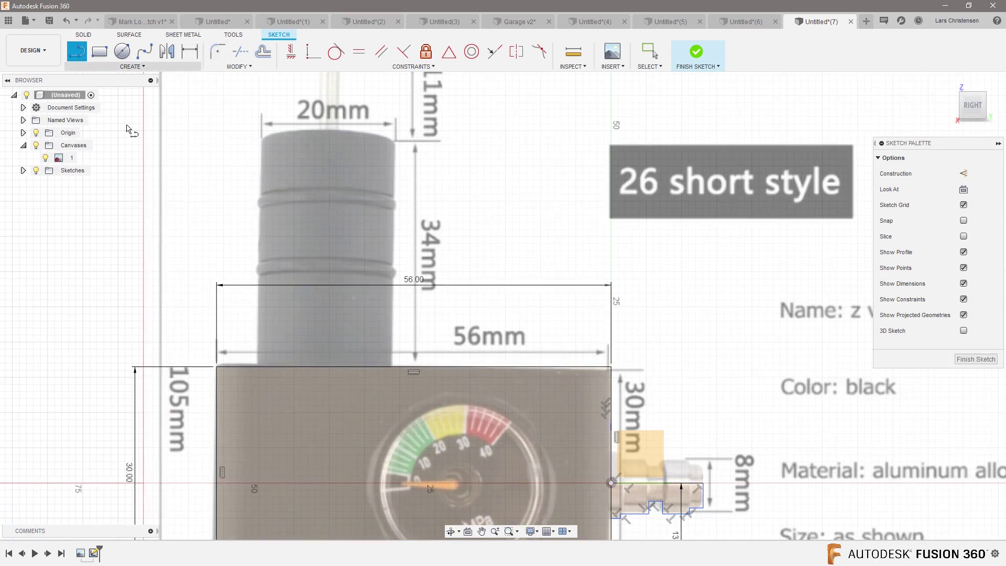
click(329, 367)
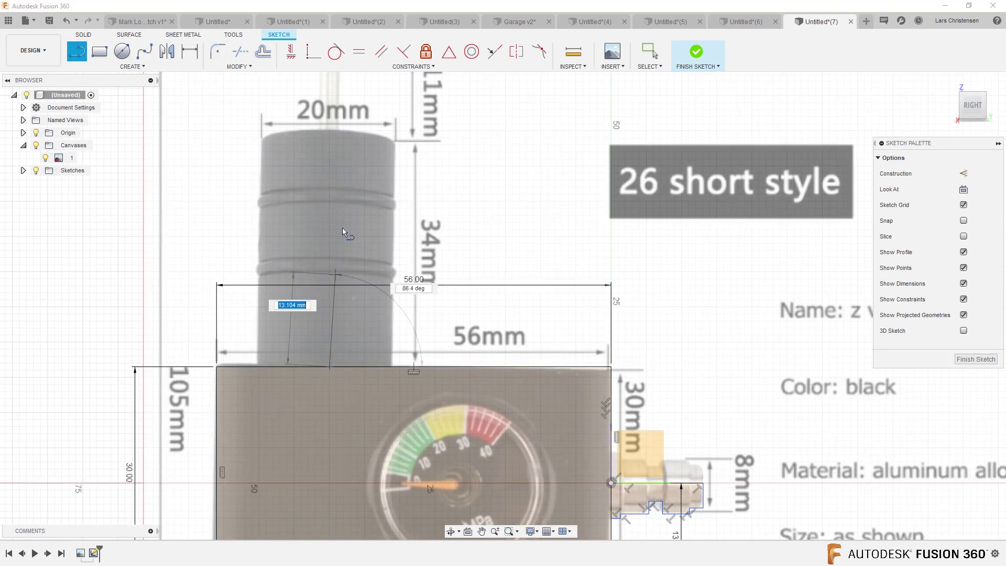
click(329, 131)
click(396, 131)
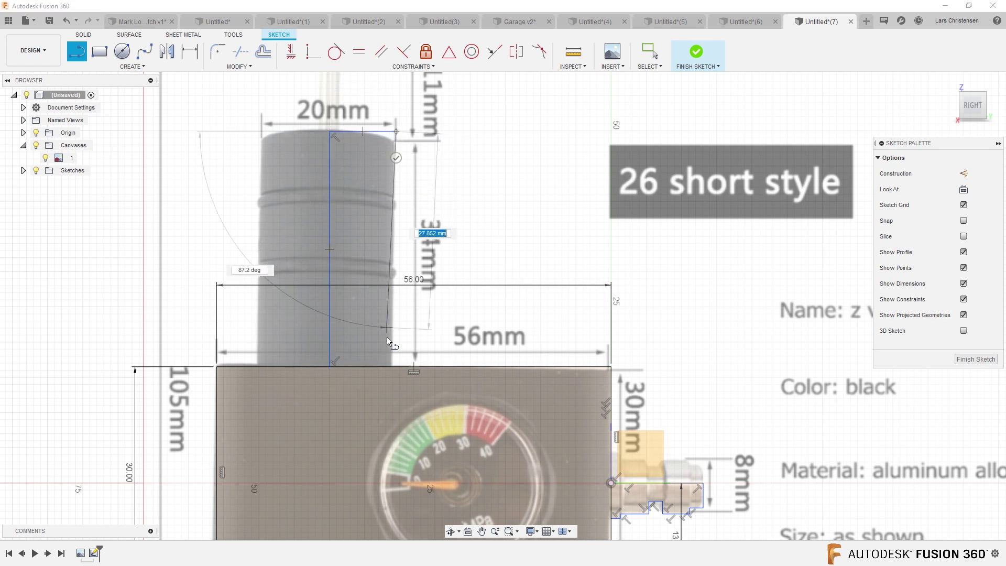
click(395, 366)
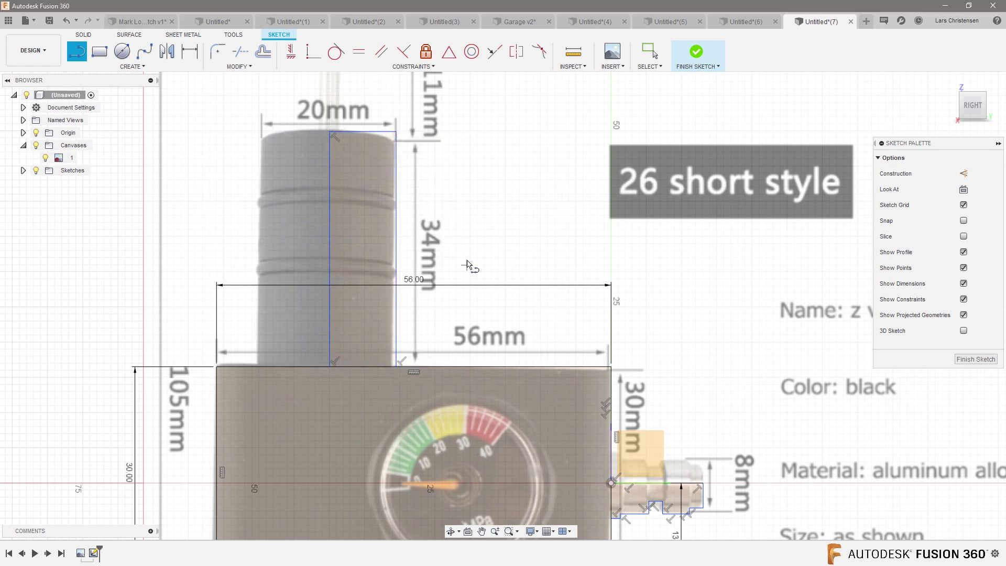
scroll(469, 265, up, 2)
Step: Dimension the cylinder profile 34 mm tall and 10 mm wide, then finish the sketch
key(d)
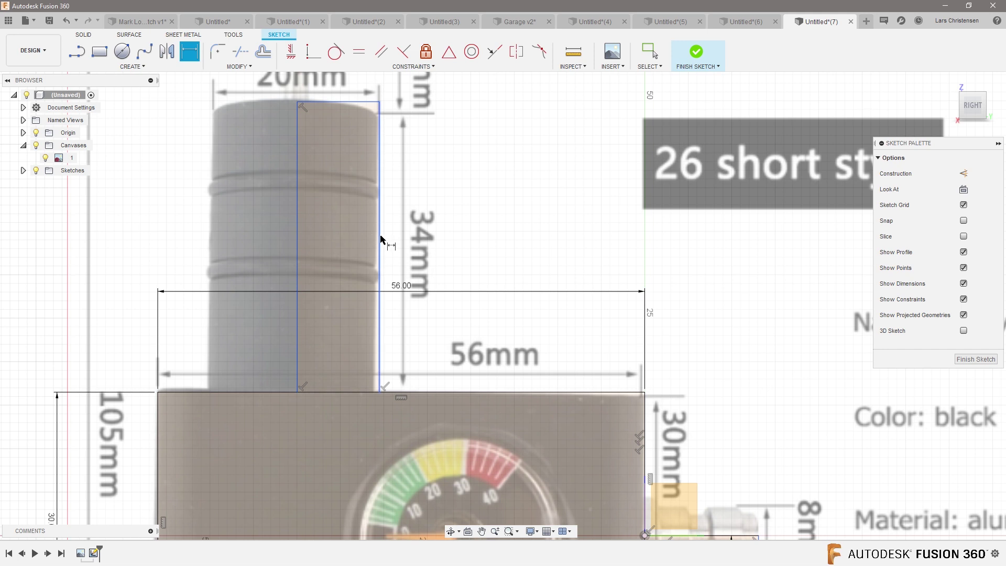
click(380, 241)
click(432, 245)
text(34)
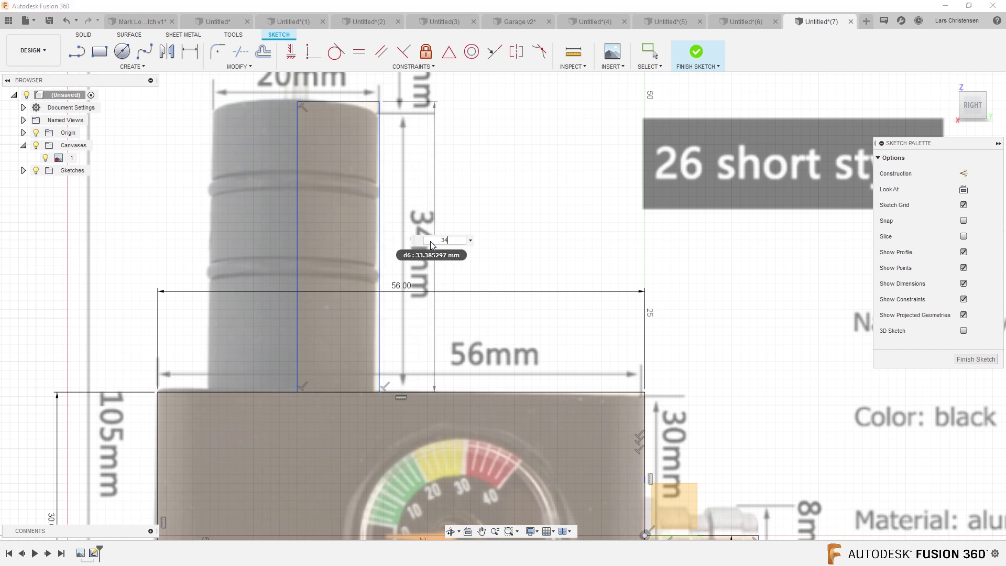
key(Return)
scroll(358, 347, down, 3)
click(352, 208)
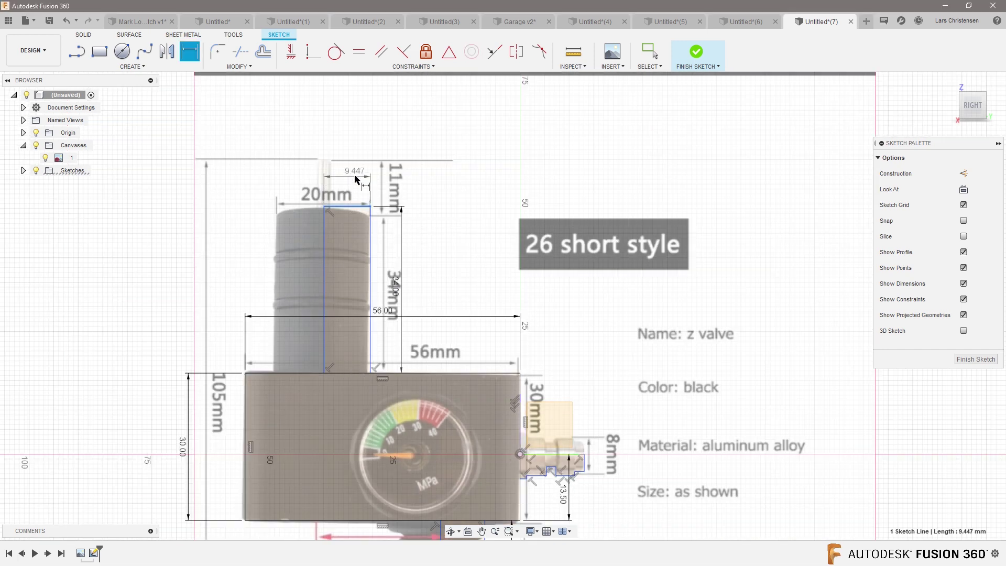
click(355, 177)
key(Return)
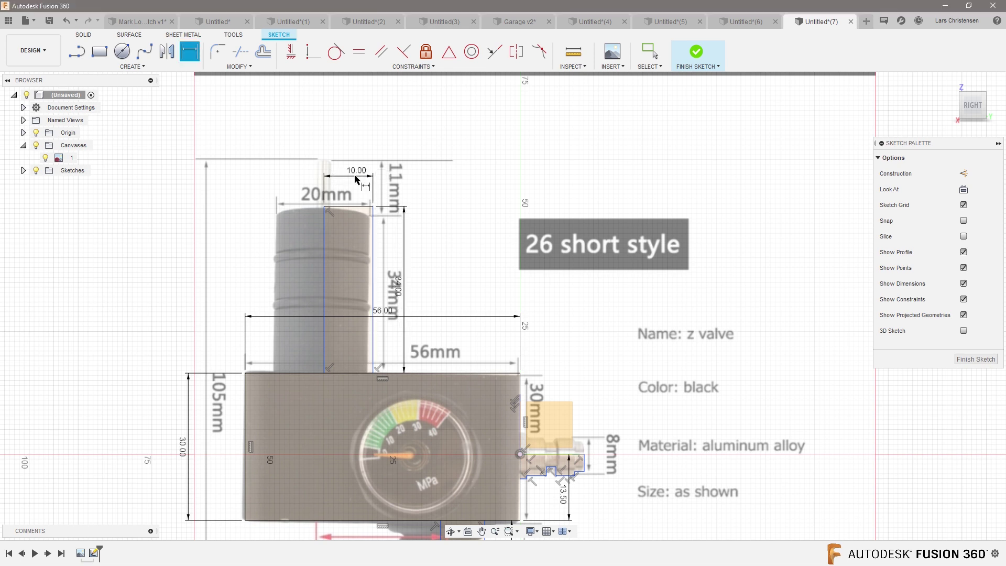
scroll(262, 209, down, 3)
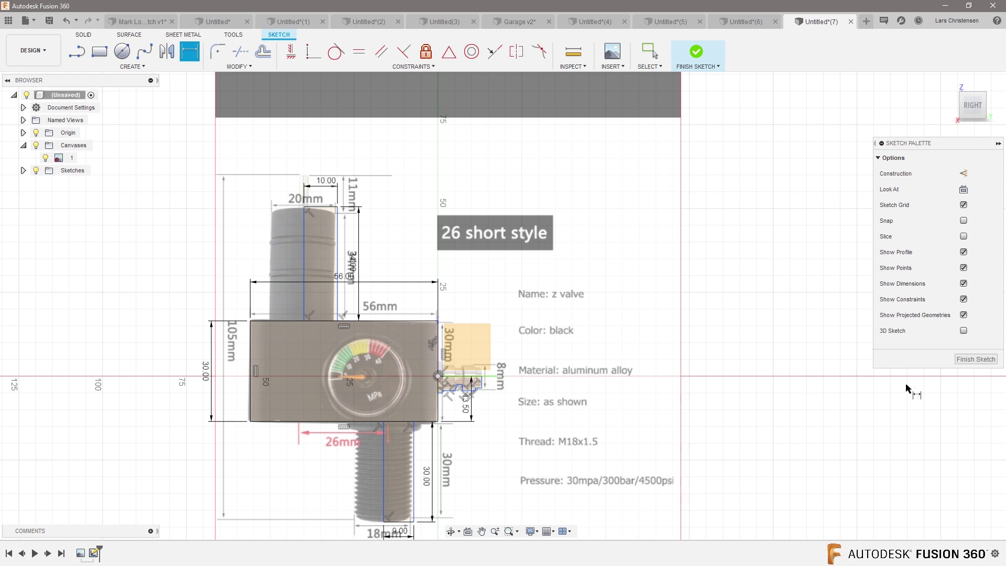
click(975, 359)
scroll(459, 422, up, 2)
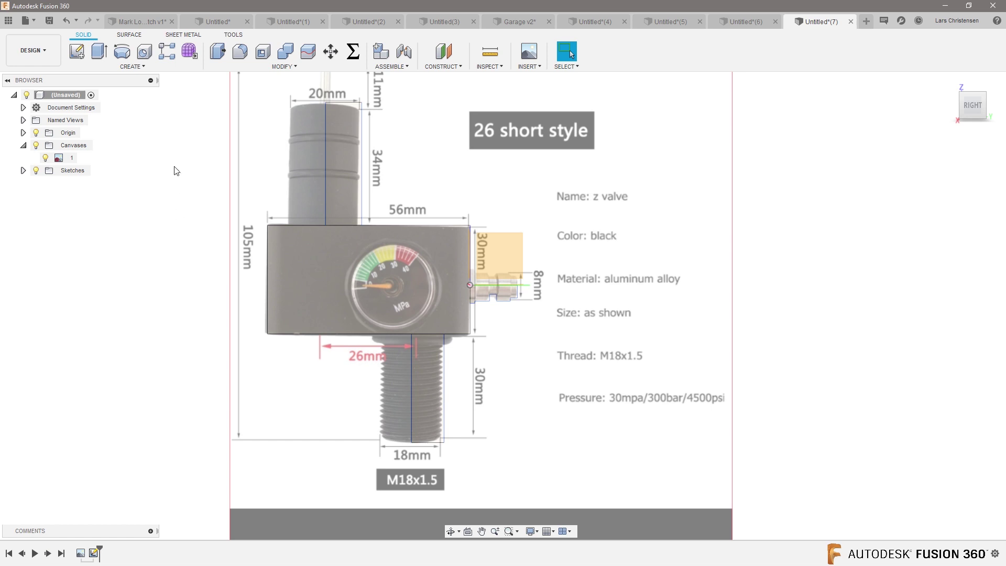
Step: Extrude the body rectangle symmetrically into a solid box and hide the reference canvas
click(99, 52)
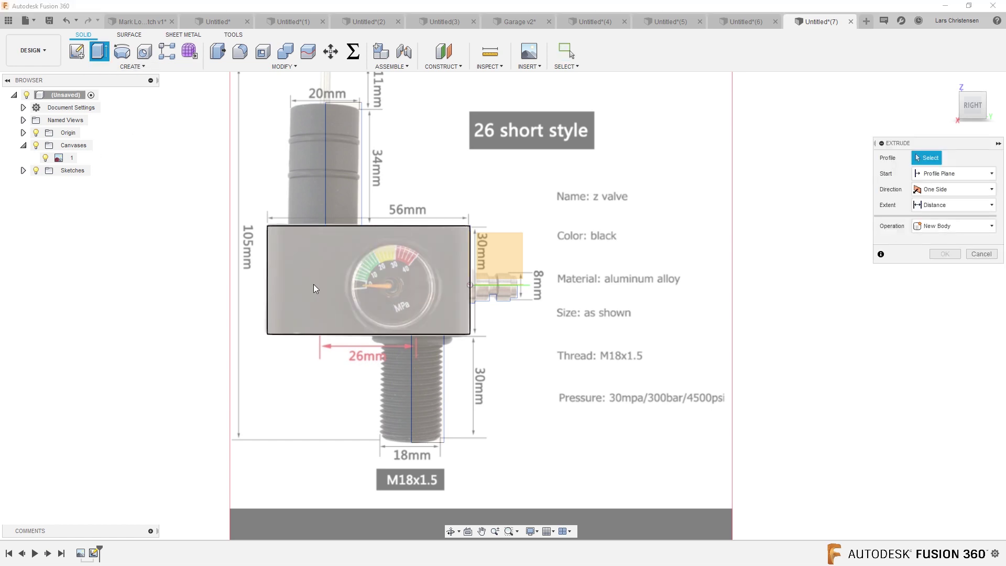
click(315, 259)
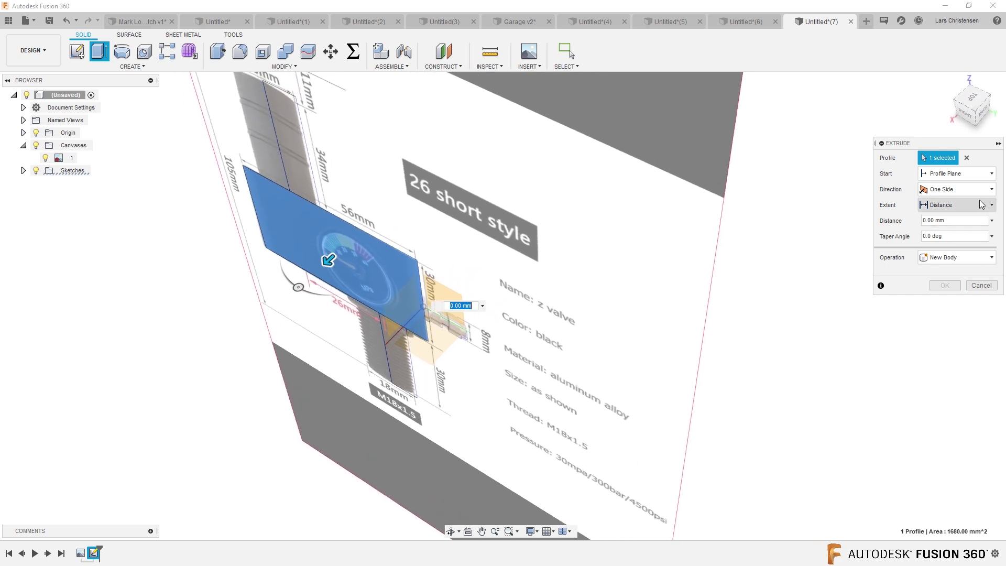
click(959, 189)
click(948, 229)
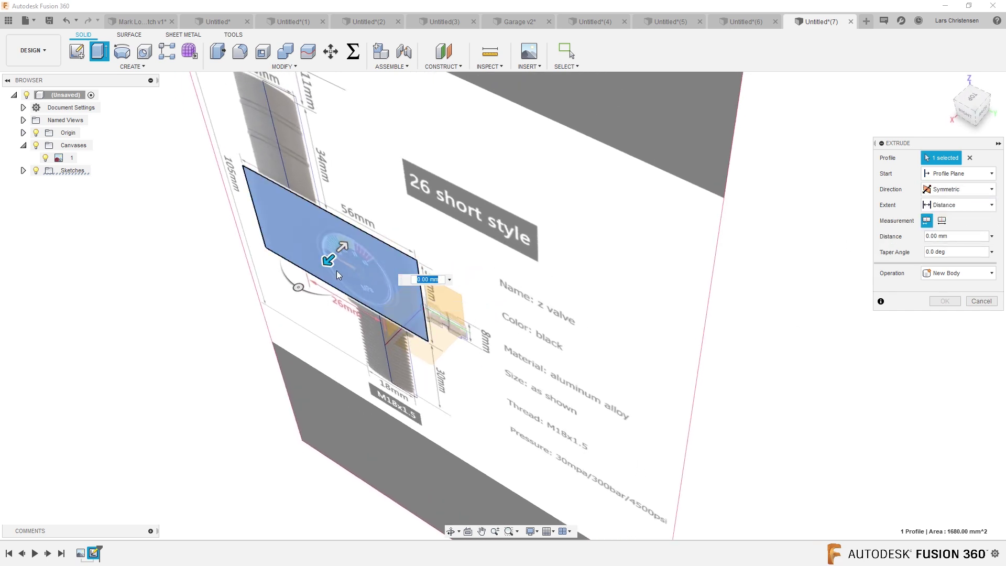
drag(328, 259, 283, 300)
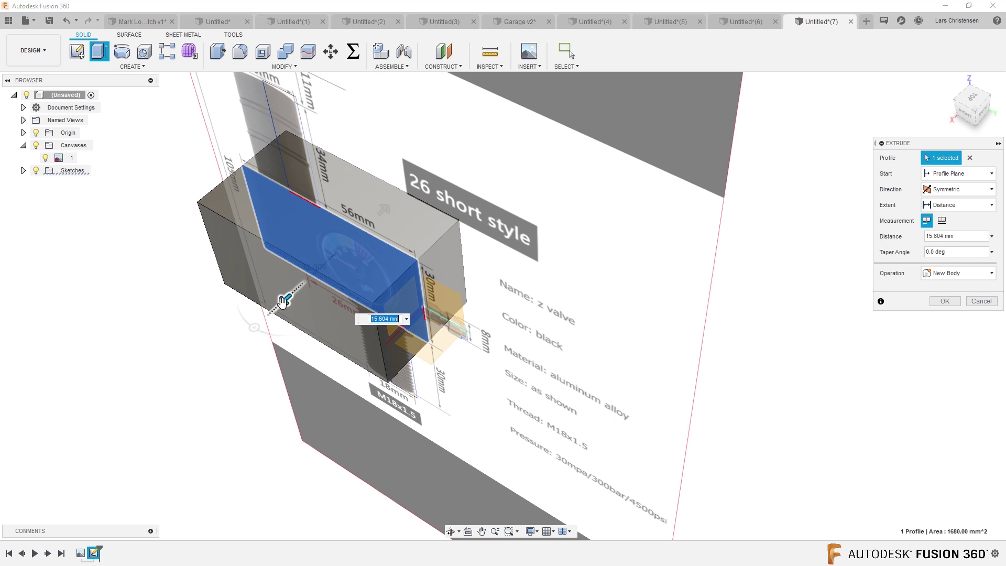
key(Return)
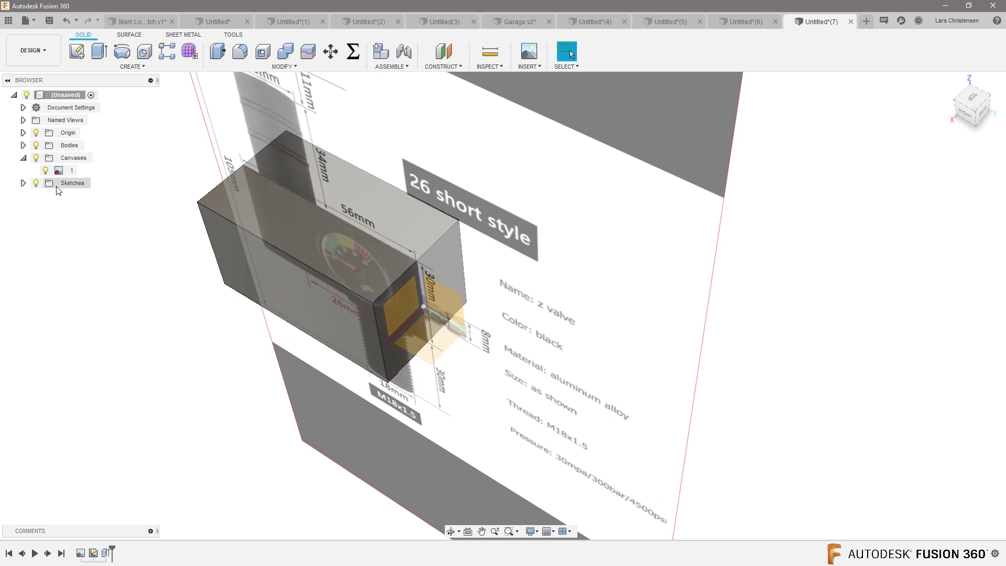
click(36, 158)
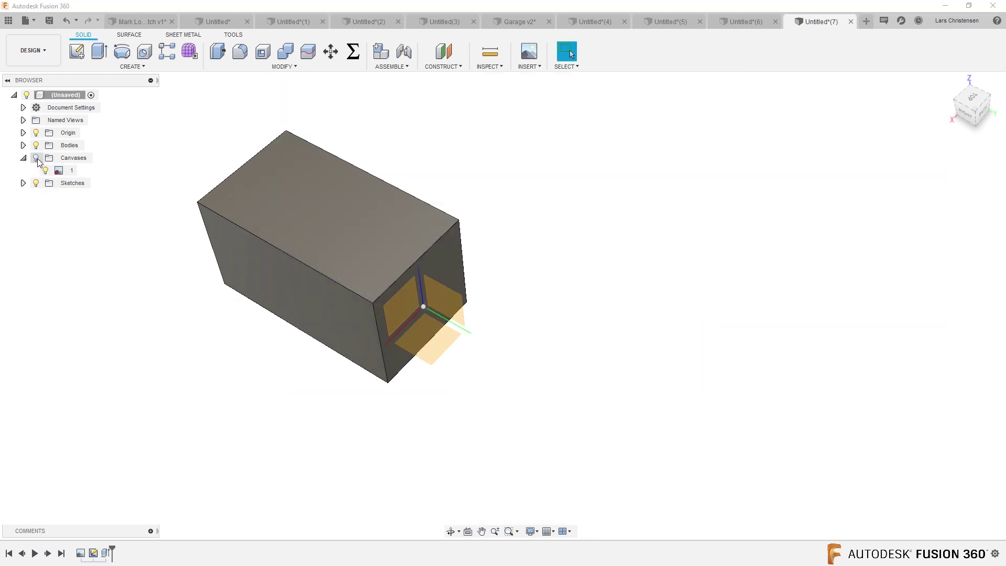
Step: Revolve the top cylinder profile around its inner edge to form the upper stem
click(23, 184)
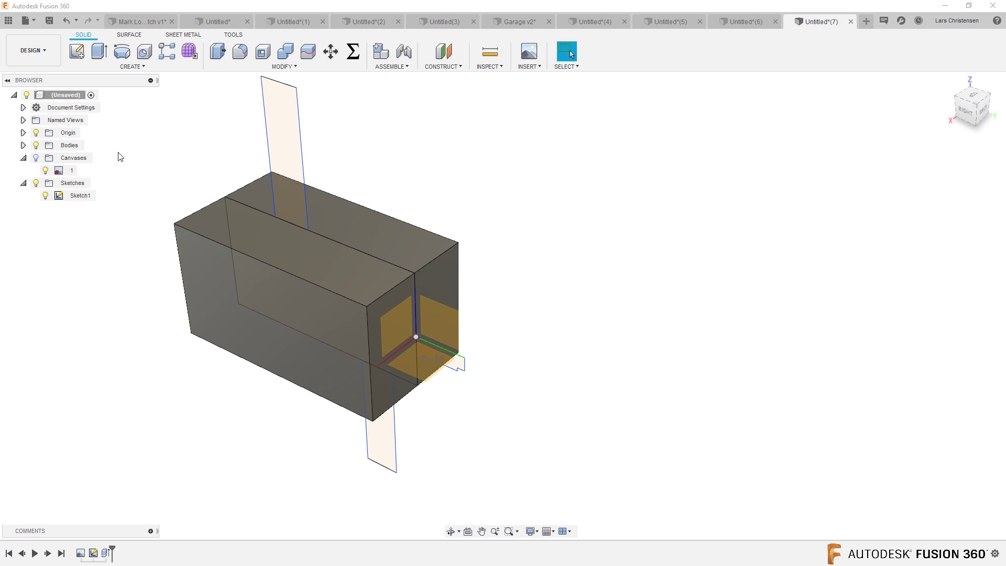
click(119, 58)
click(280, 143)
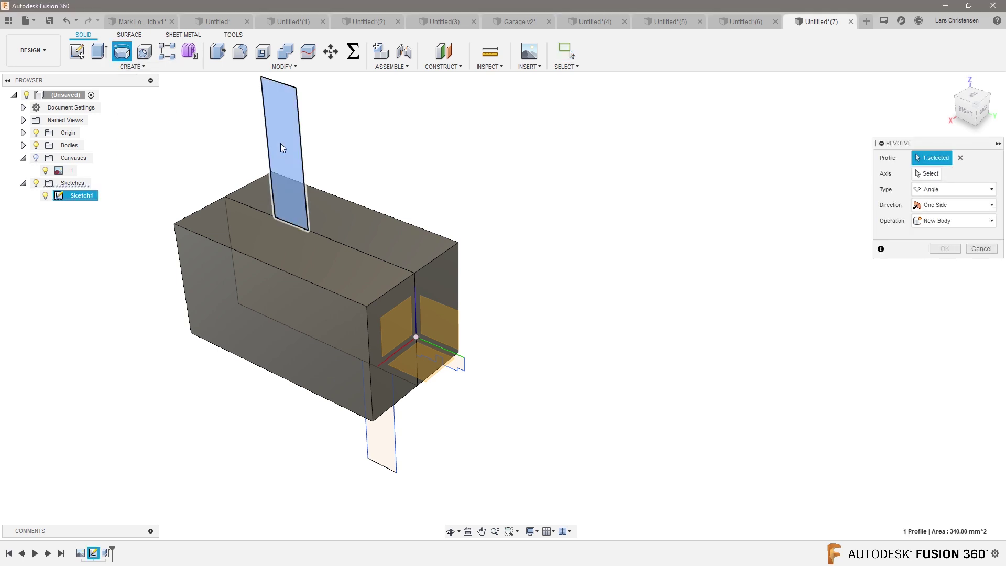
click(926, 173)
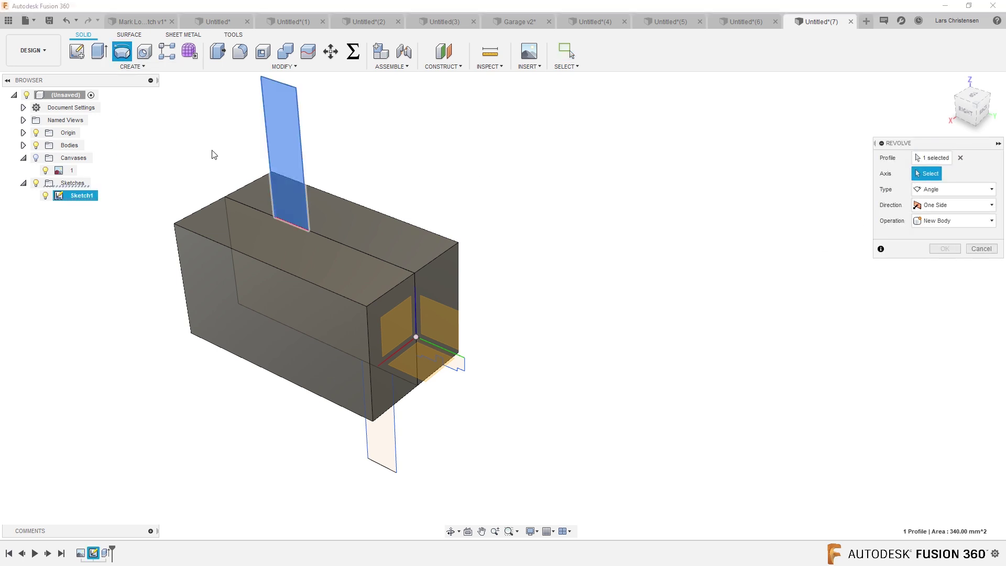
click(268, 154)
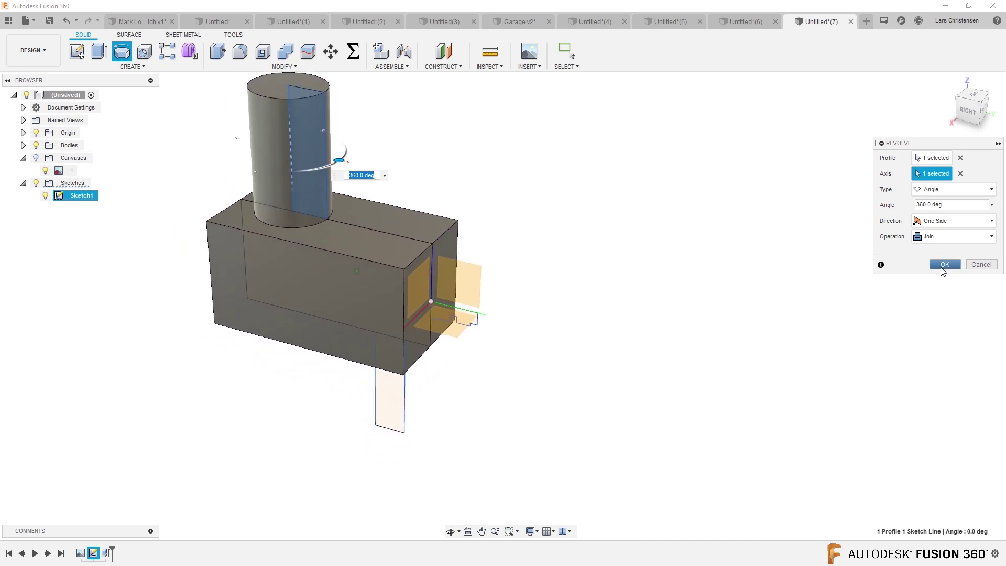
click(944, 264)
Step: Revolve the side fitting profile around the sketch line onto the body
shift+middle_drag(692, 313, 590, 285)
right_click(593, 285)
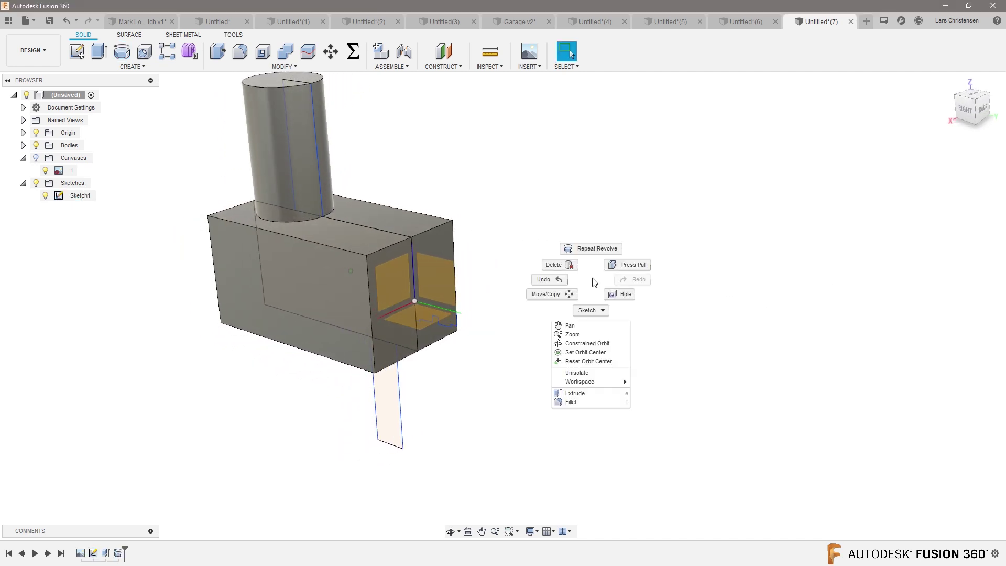
click(594, 244)
shift+middle_drag(539, 379, 514, 384)
click(468, 307)
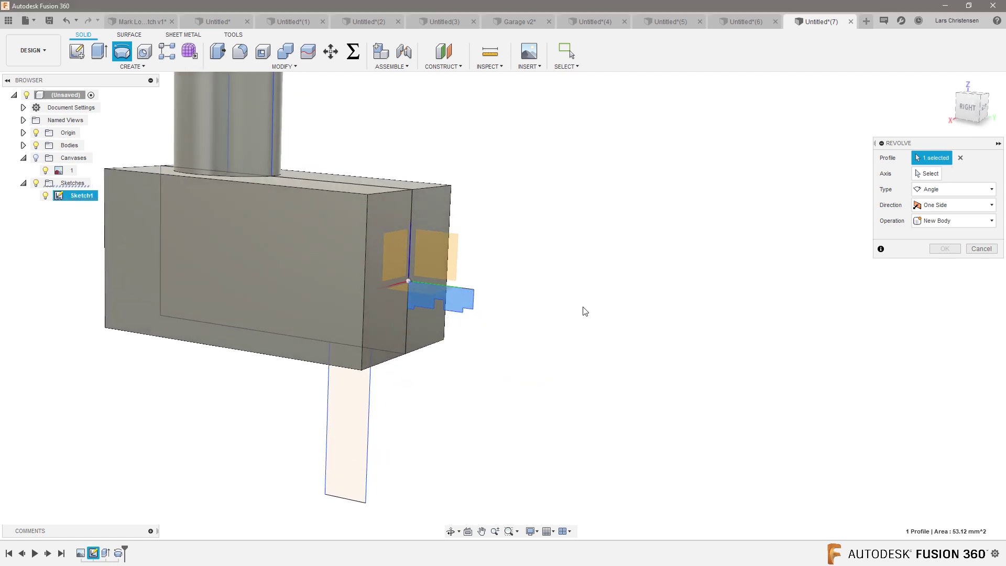
click(926, 174)
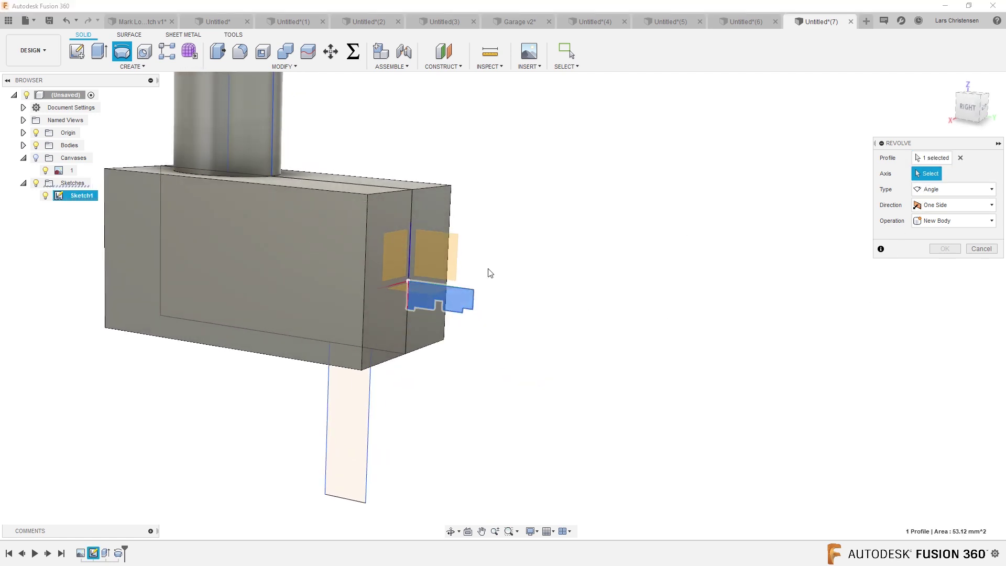
click(469, 294)
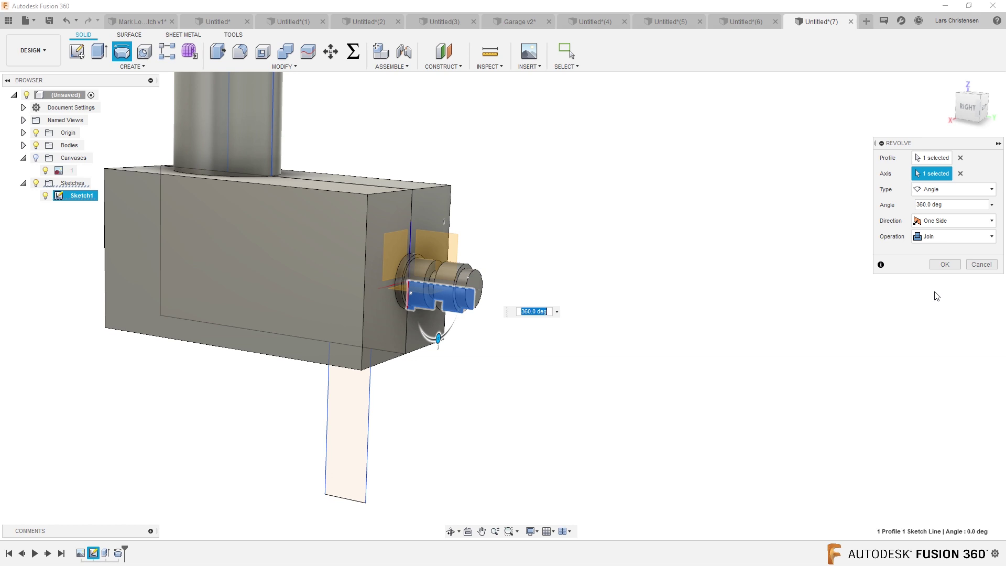
click(944, 265)
Step: Revolve the lower rectangle profile around its edge to form the lower shaft
right_click(722, 289)
click(725, 225)
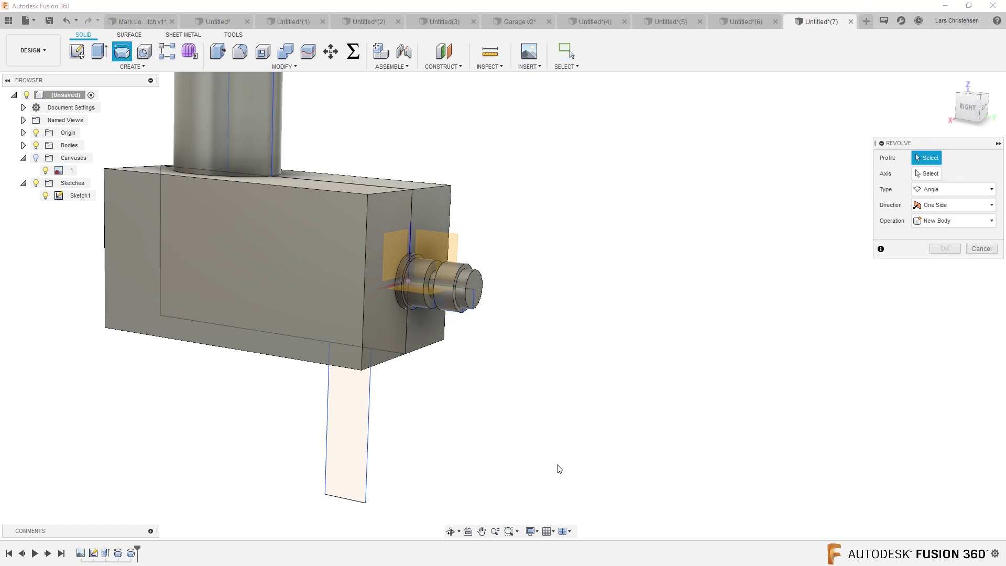
click(344, 472)
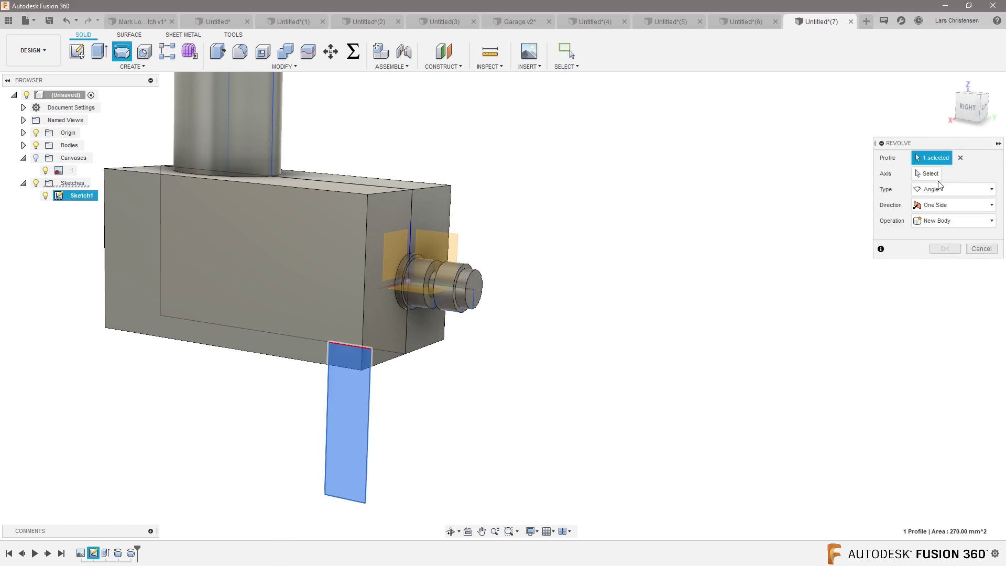
click(933, 175)
click(325, 452)
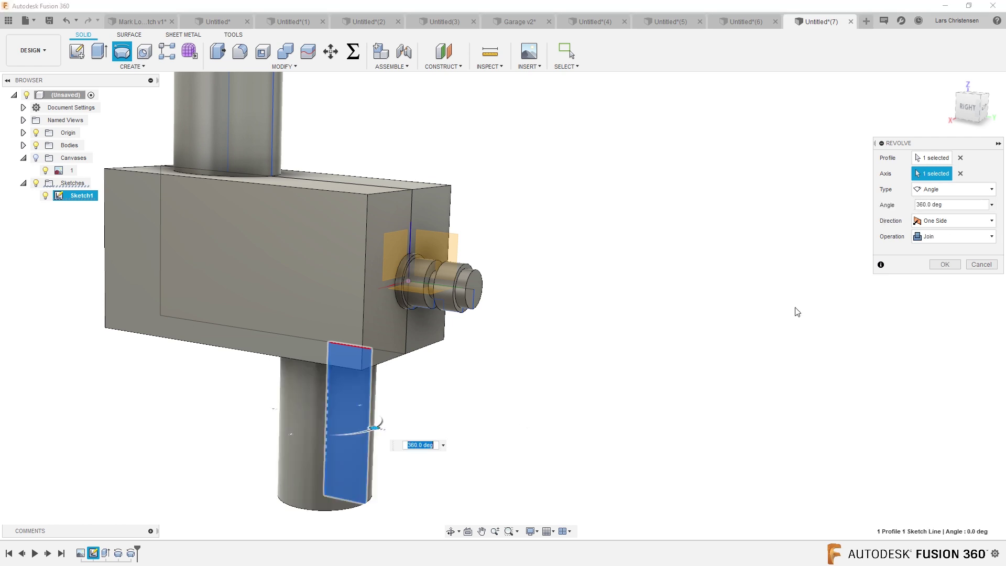
click(943, 263)
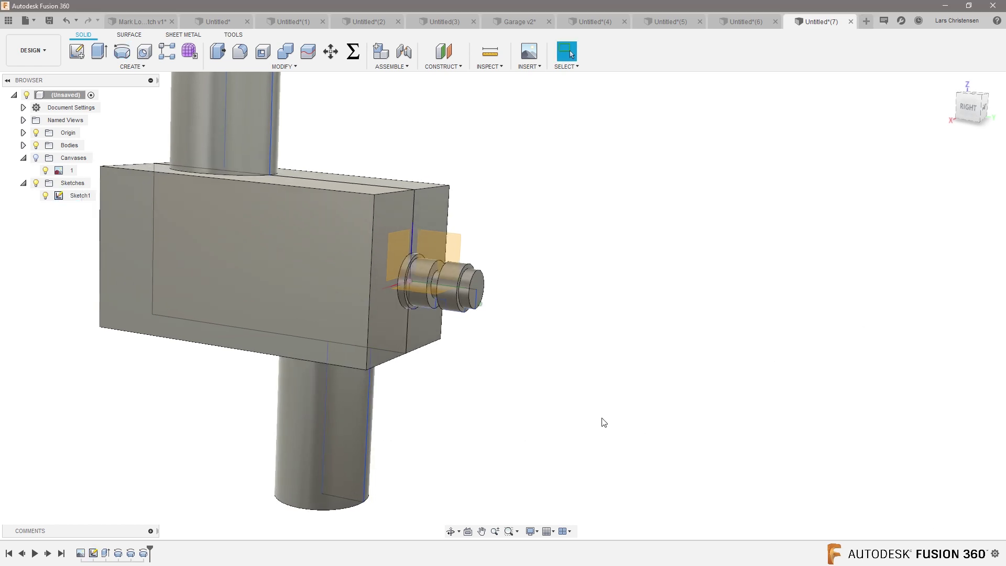
Step: Hide Sketches and the reference canvas, briefly re-showing the canvas to compare
click(36, 183)
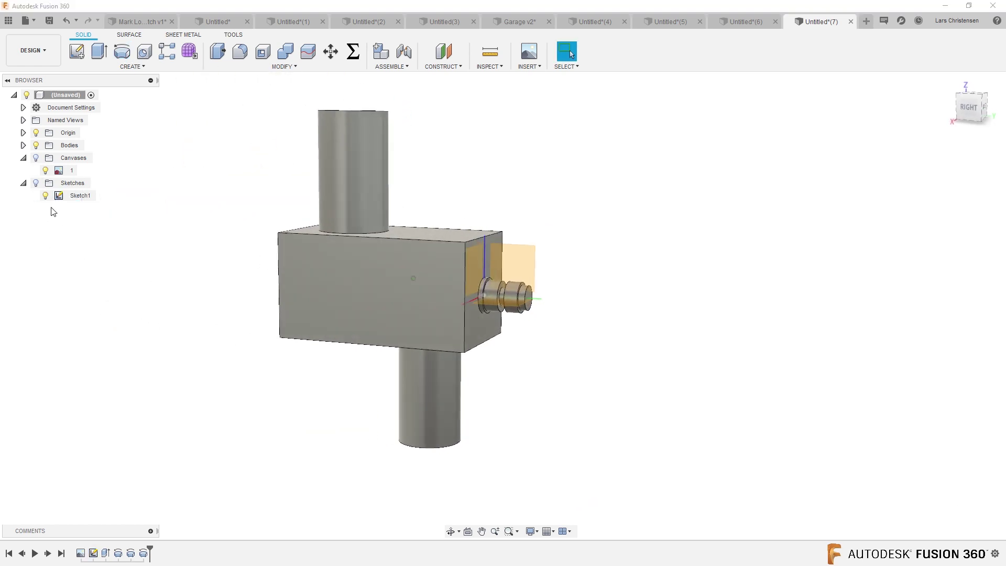
click(36, 157)
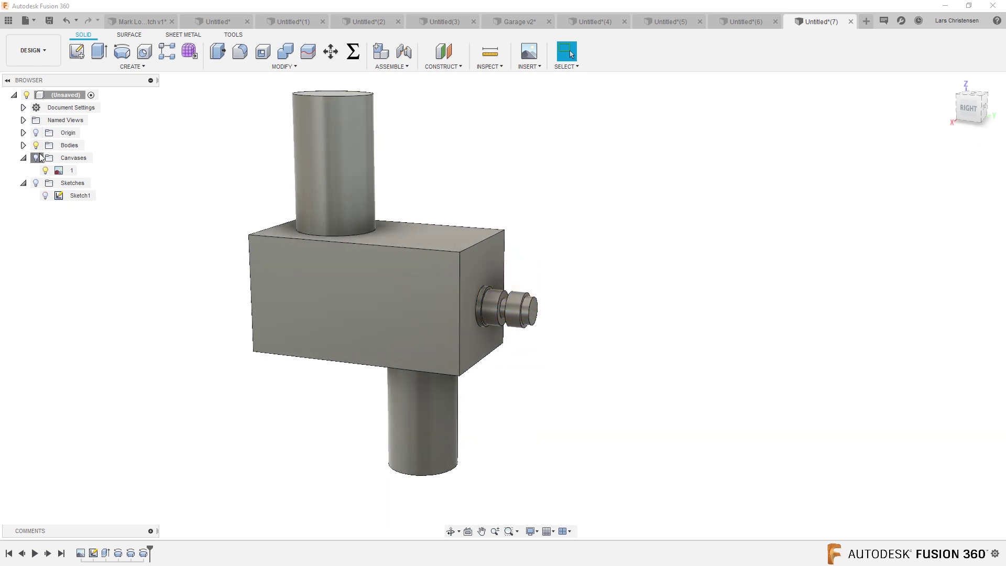
click(37, 157)
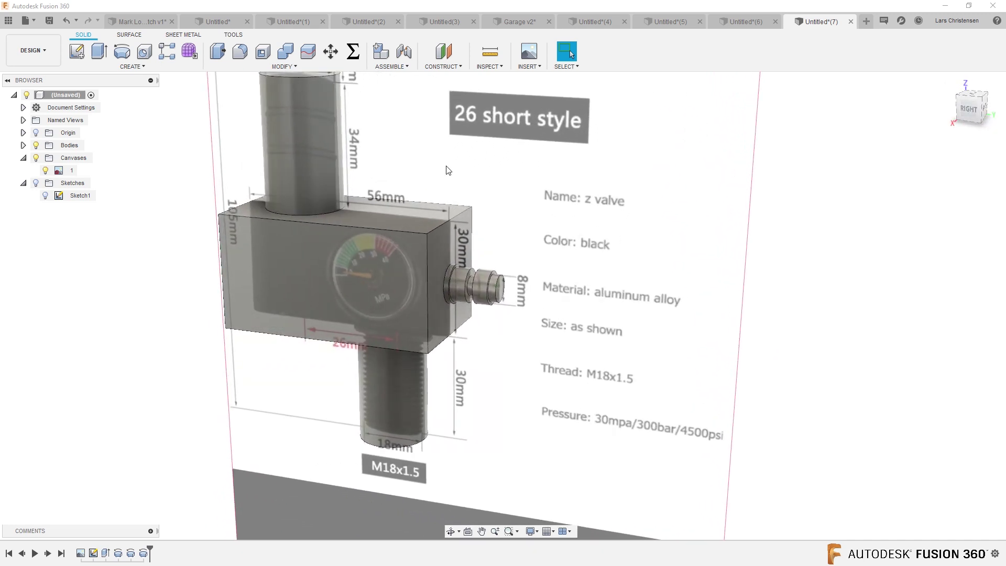
click(36, 157)
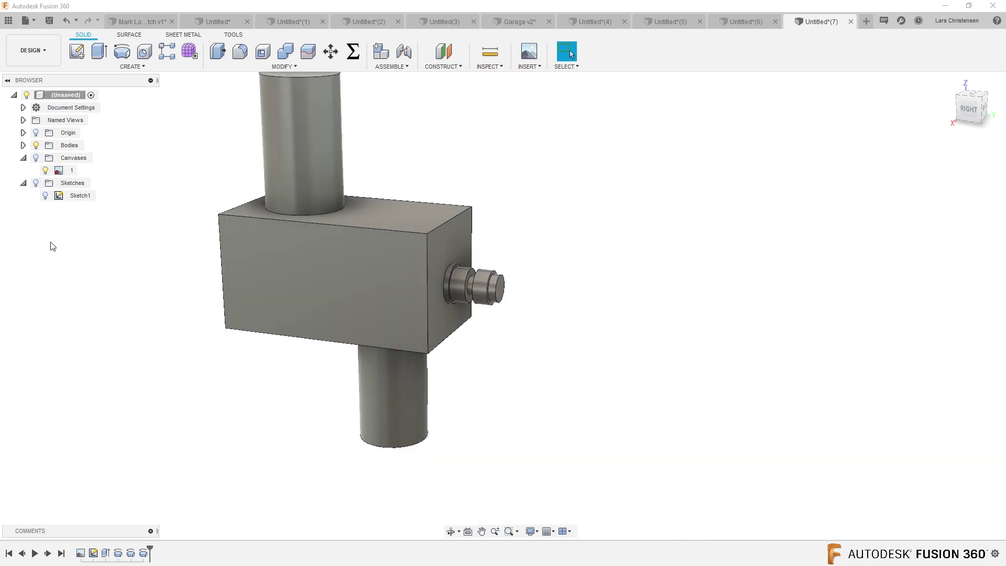
click(132, 66)
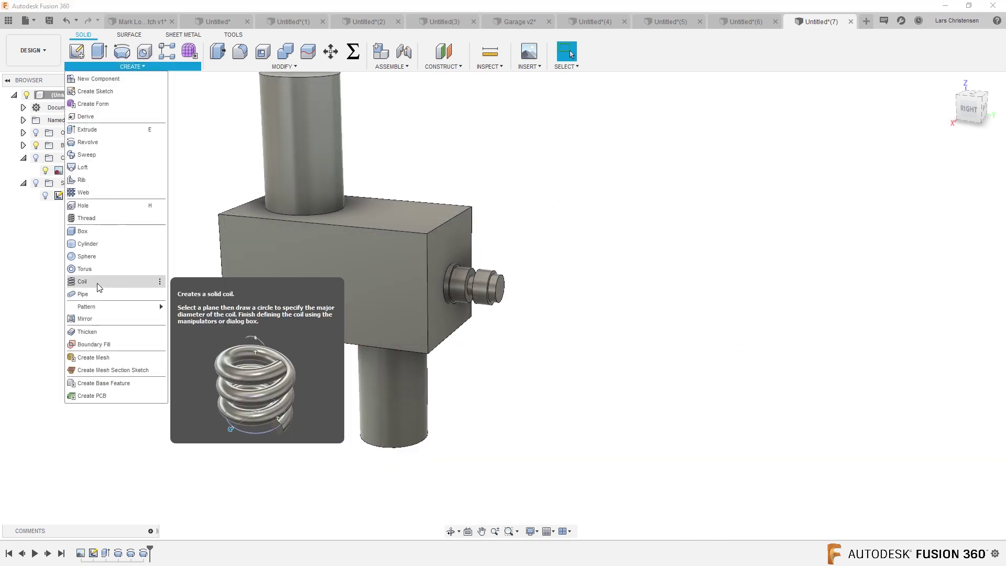
Step: Add an M18x2.5 ISO metric thread to the lower cylinder's face
click(94, 218)
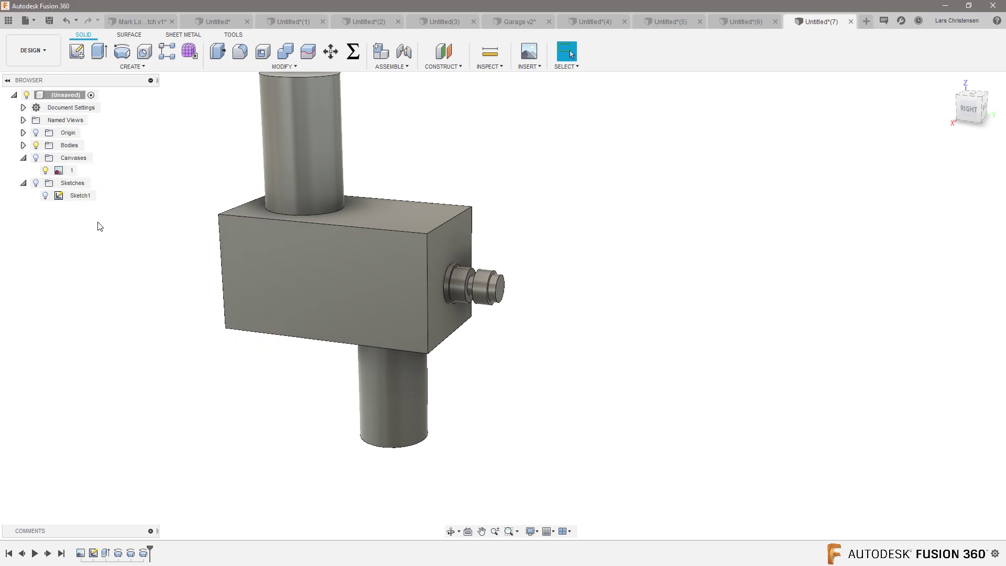
click(408, 420)
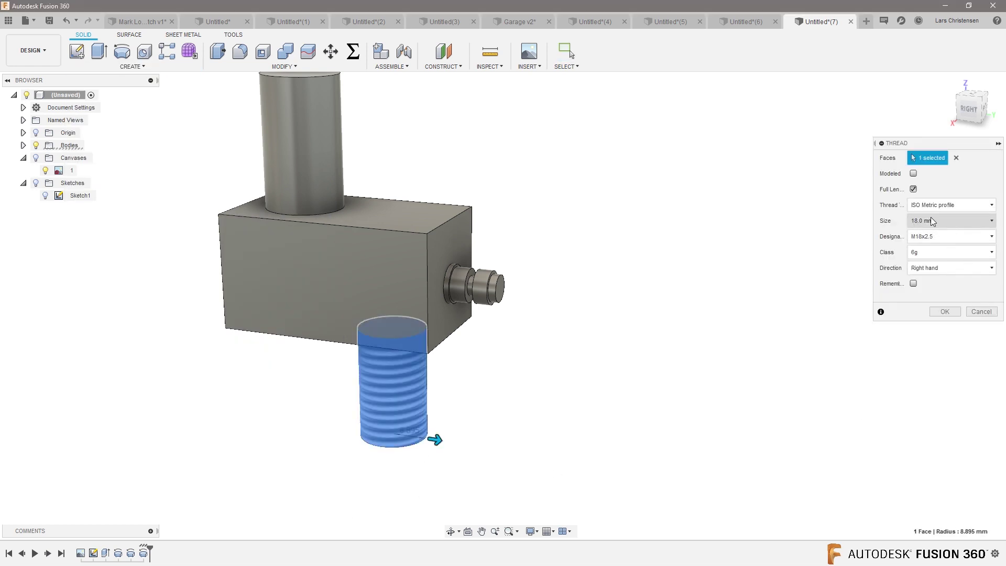
click(944, 311)
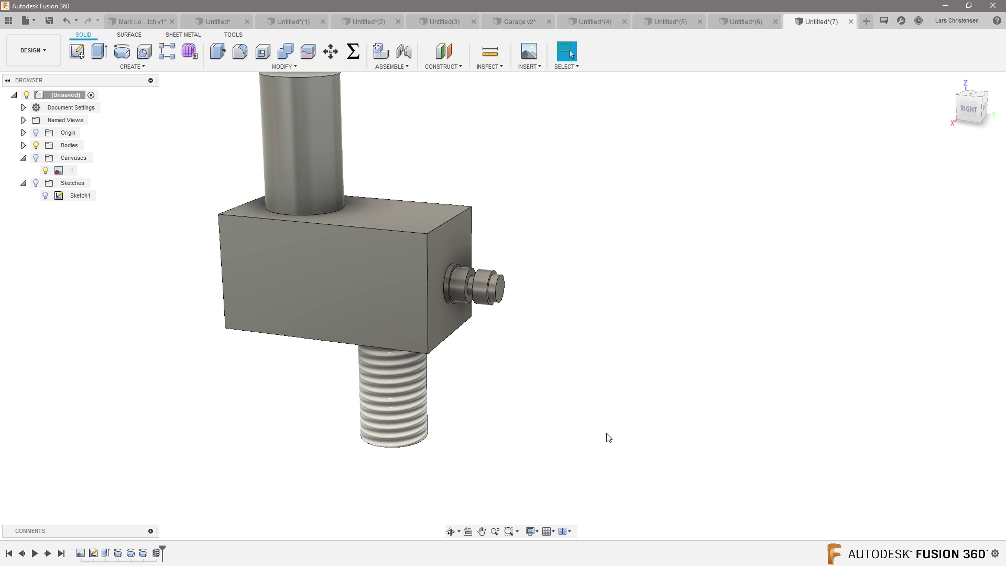
shift+middle_drag(556, 483, 369, 421)
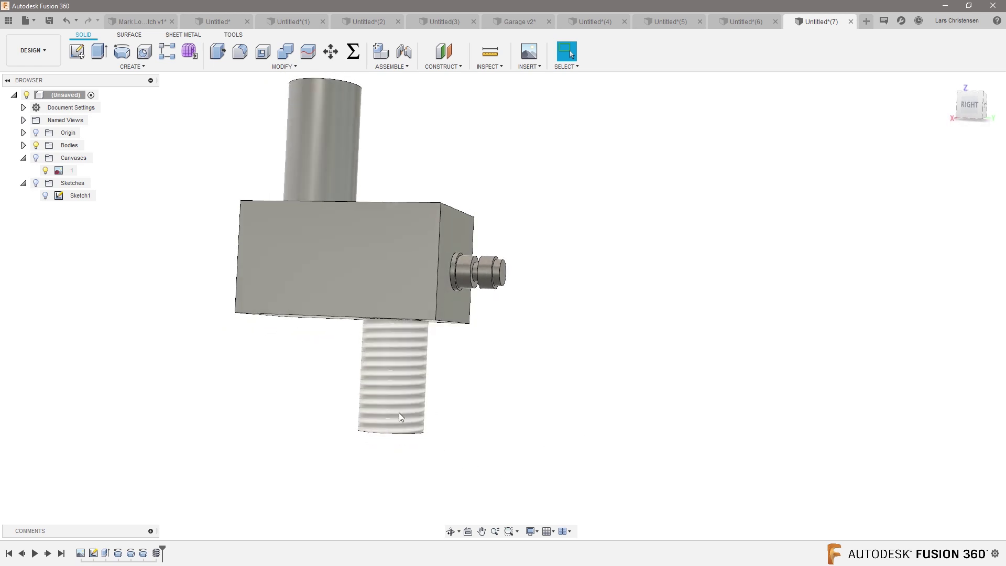
shift+middle_drag(513, 363, 136, 554)
Step: Edit the Thread feature and tick Modeled so real thread geometry appears
right_click(157, 553)
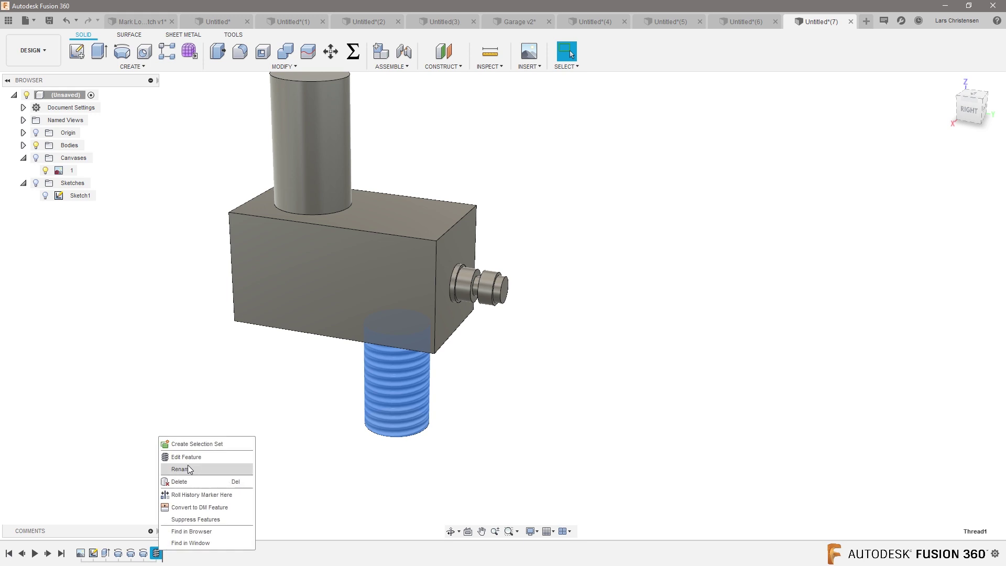
click(250, 453)
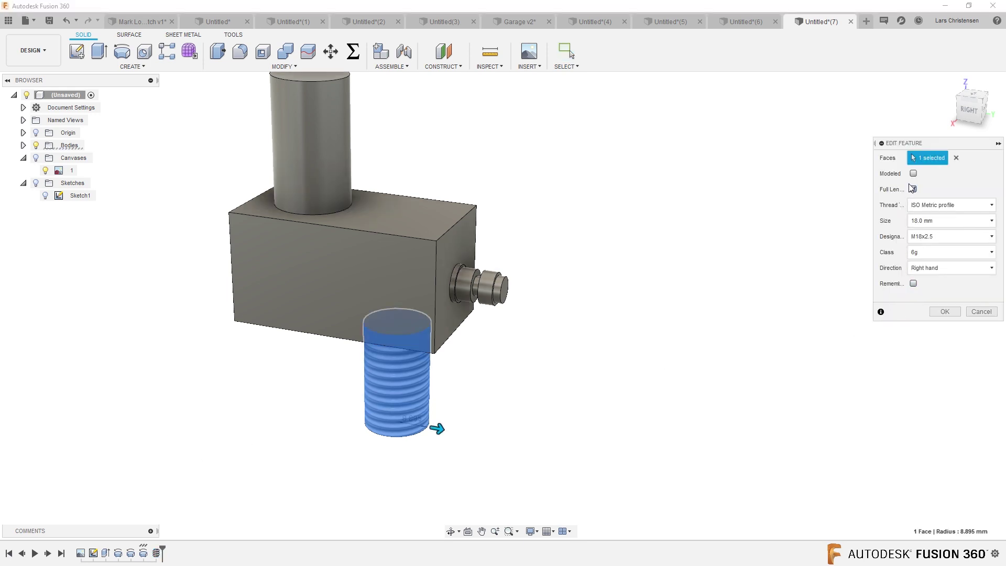
click(913, 173)
click(945, 311)
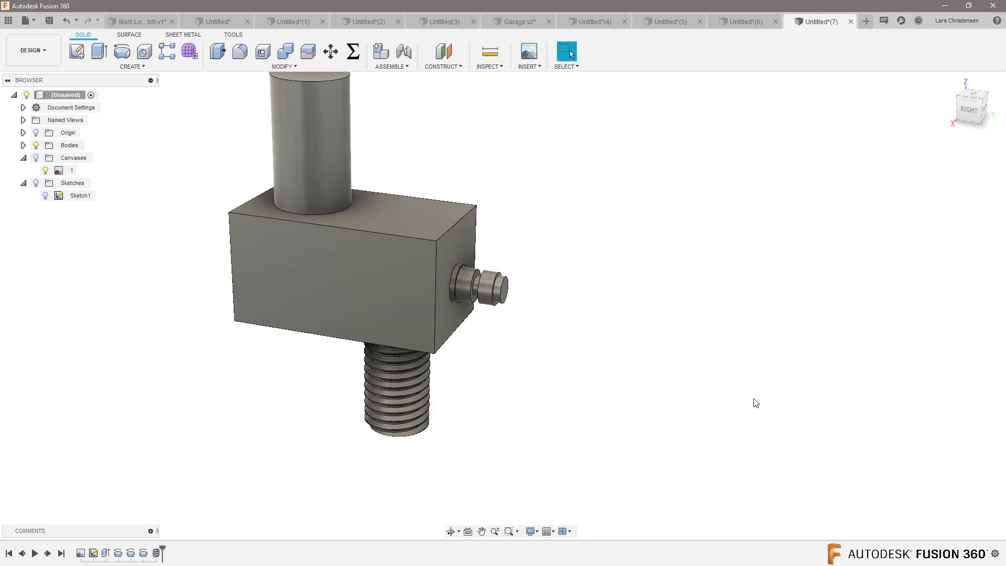
shift+middle_drag(754, 403, 400, 341)
shift+middle_drag(620, 402, 669, 377)
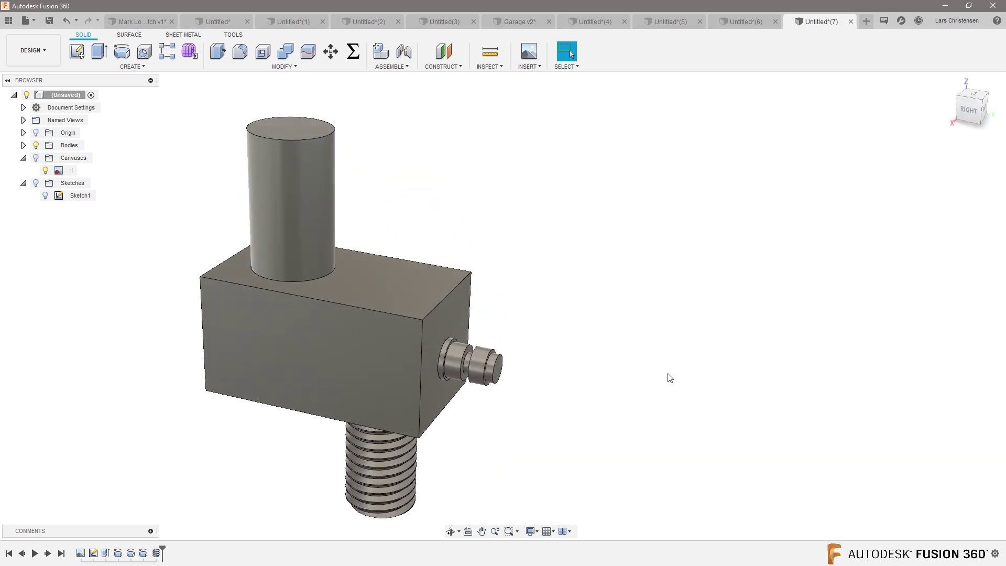
shift+middle_drag(669, 377, 627, 312)
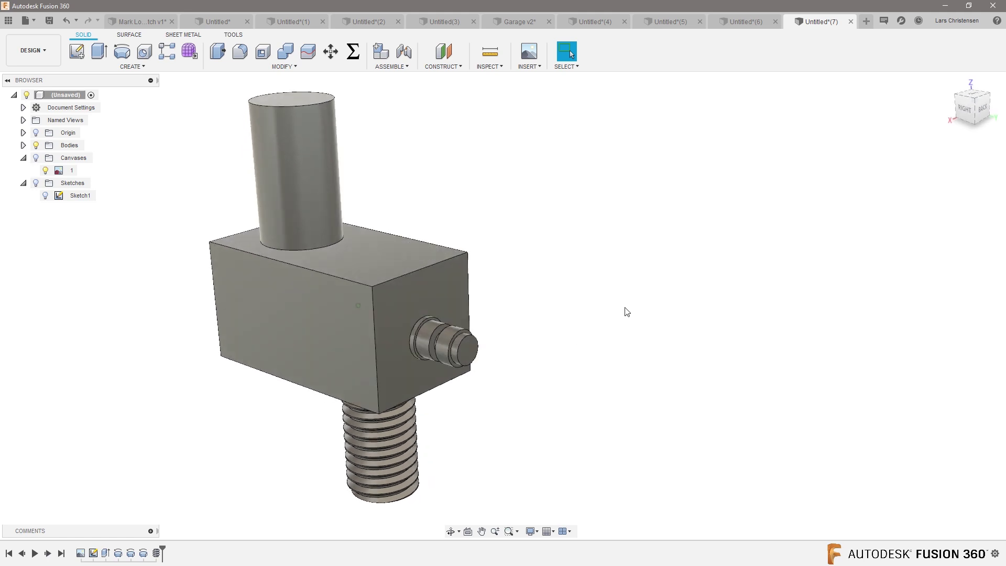
right_click(607, 246)
click(531, 181)
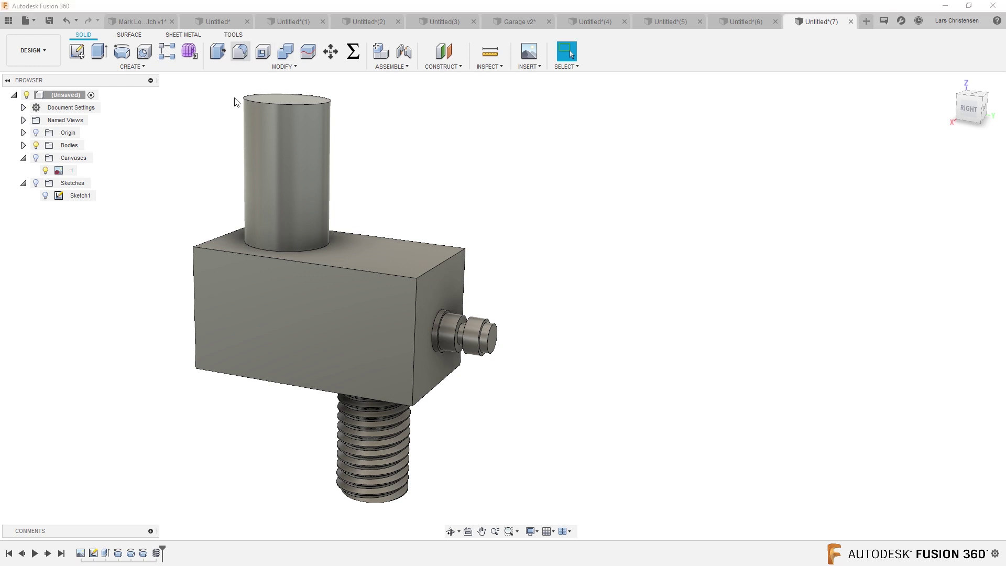
Step: Fillet the block's four vertical corner edges with a radius of about 5.4 mm
click(240, 51)
click(194, 262)
click(415, 327)
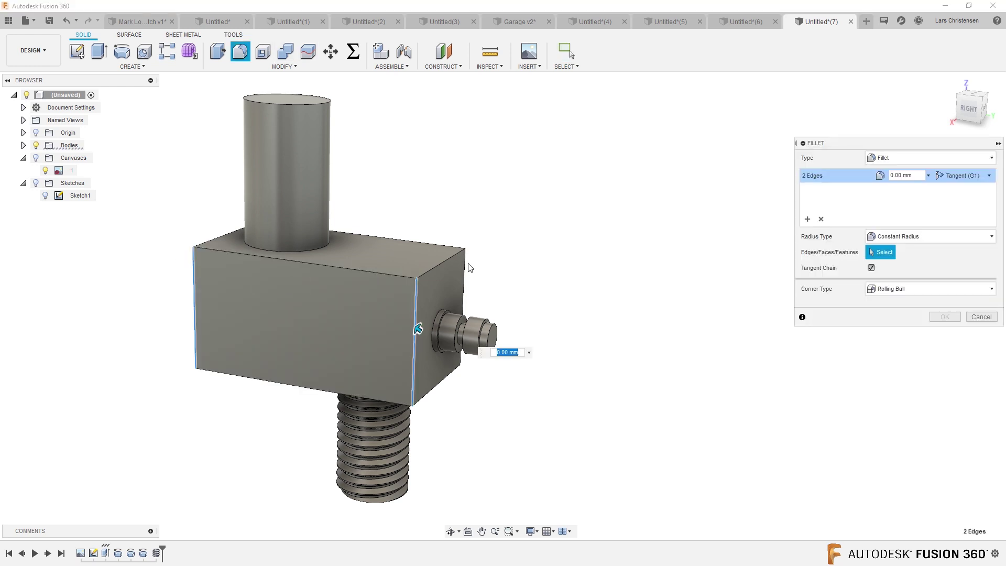
mouse_move(471, 261)
shift+middle_down()
mouse_move(498, 249)
mouse_move(467, 257)
shift+middle_up()
click(466, 257)
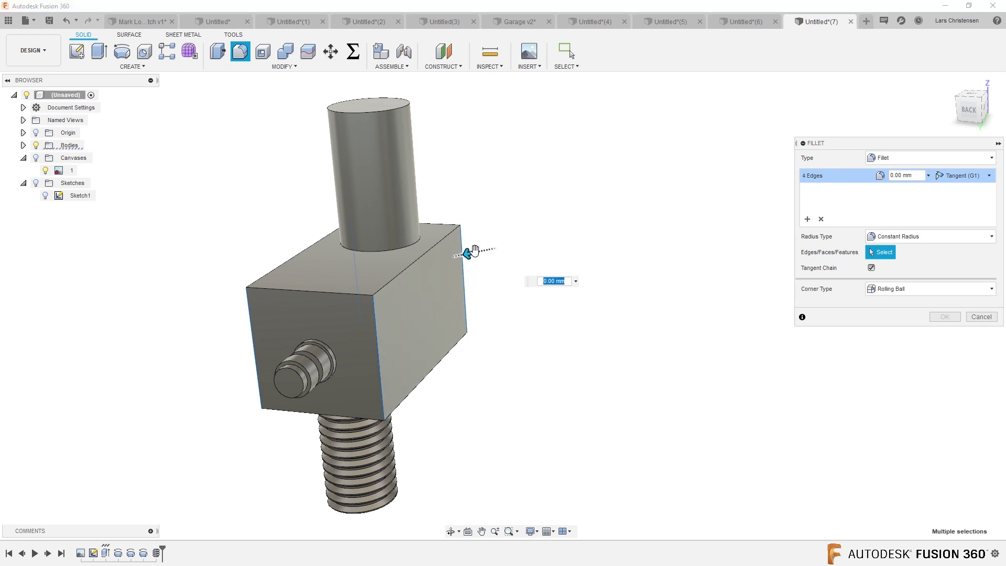
drag(470, 254, 462, 255)
click(945, 316)
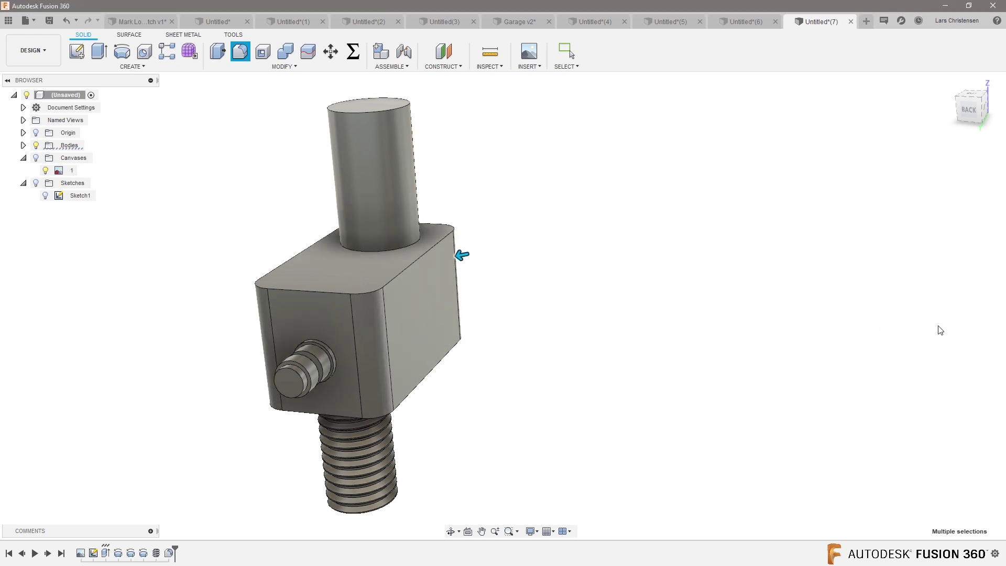
shift+middle_drag(721, 382, 640, 291)
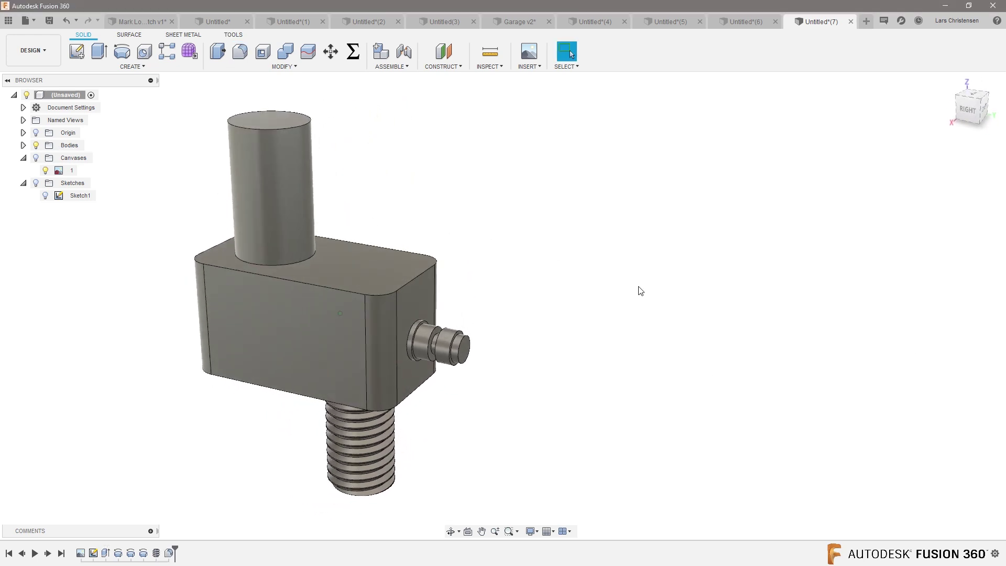
Step: Apply the black Powder Coat Rough paint appearance to the model and show the reference canvas again
key(s)
key(Escape)
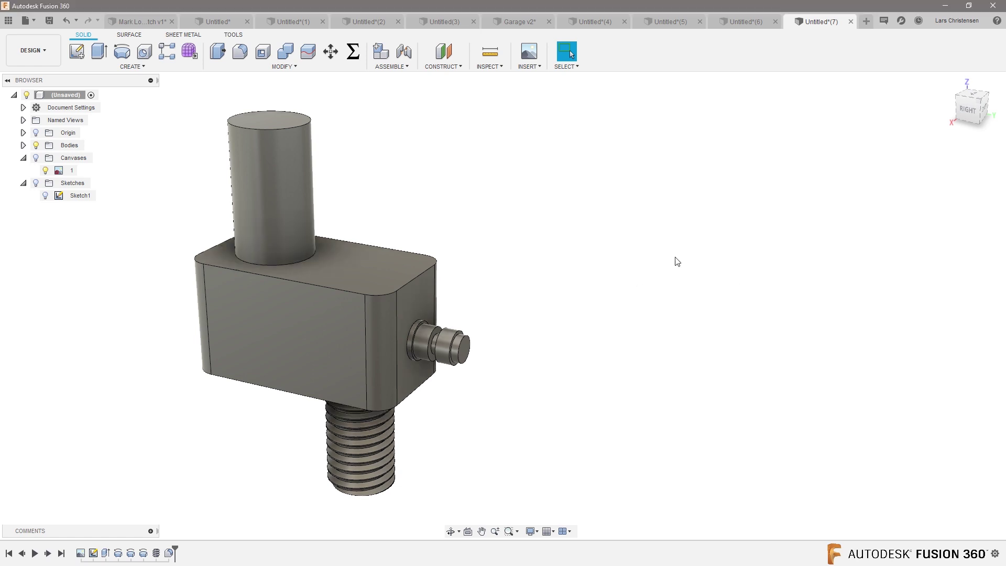
key(a)
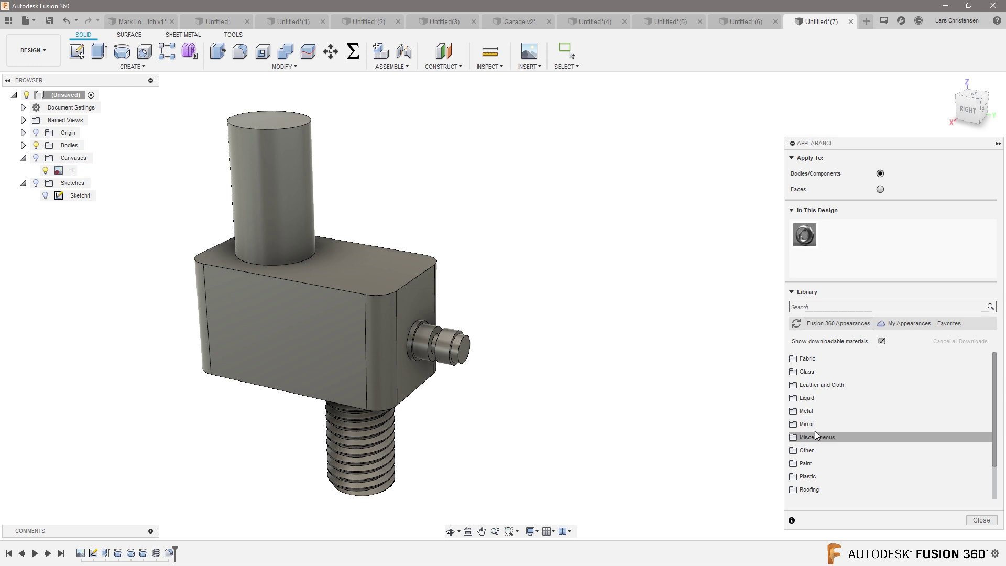
click(810, 463)
scroll(825, 460, down, 3)
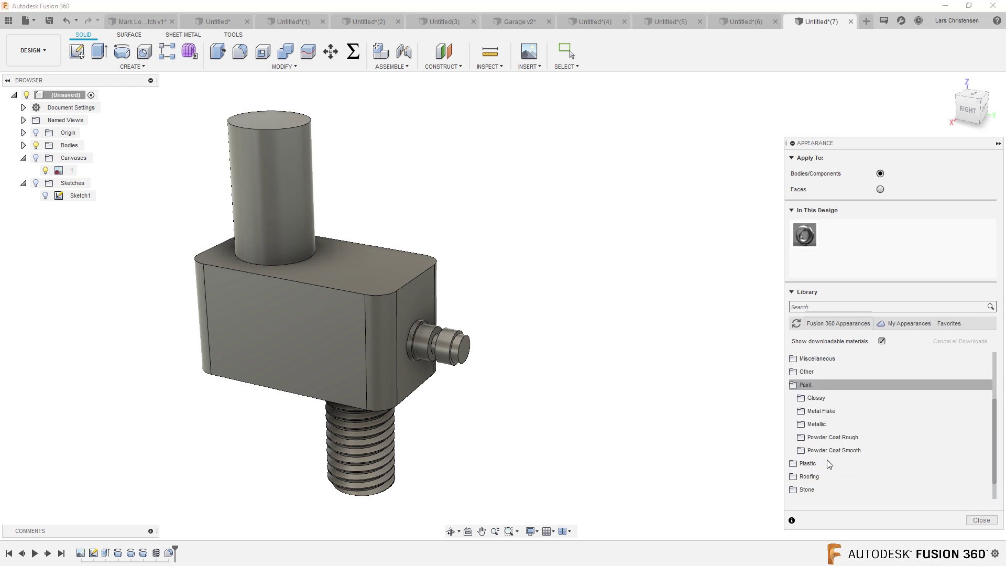
click(858, 437)
scroll(954, 407, down, 3)
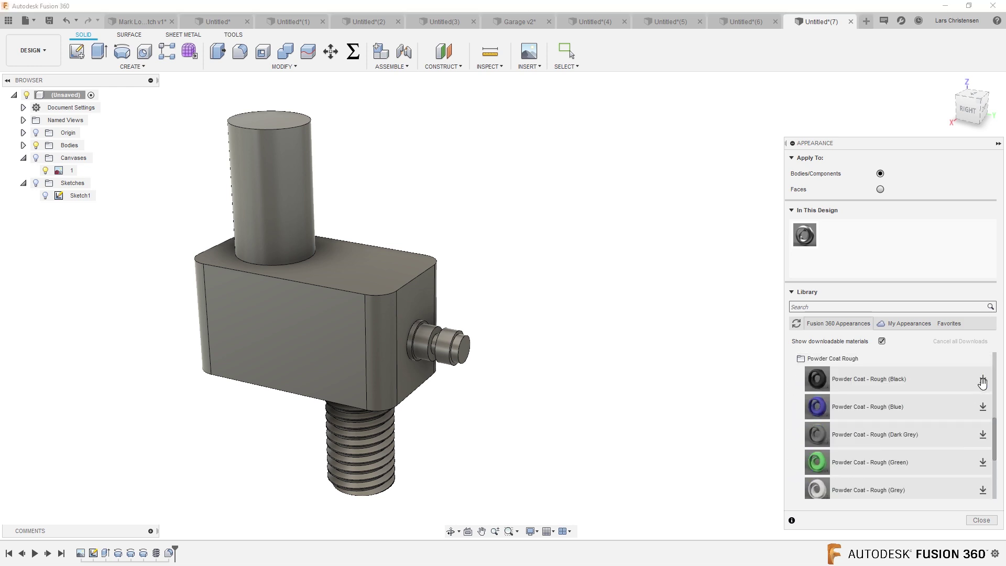
click(983, 378)
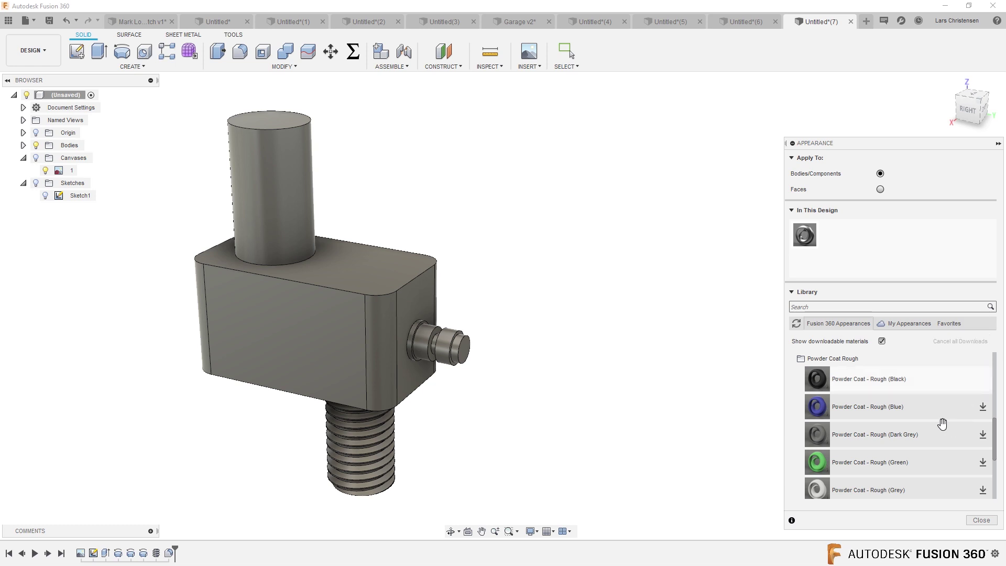
drag(916, 378, 392, 333)
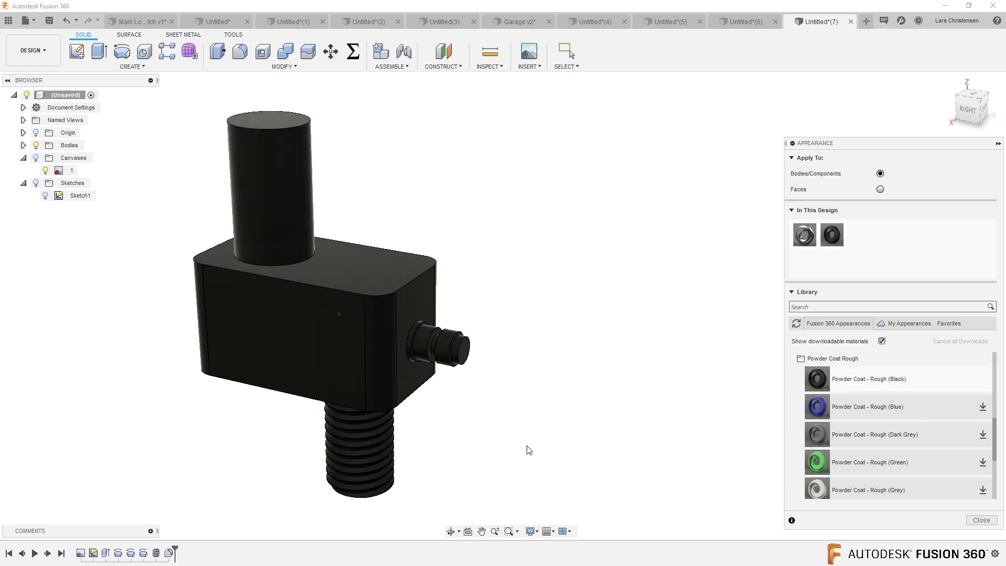
scroll(528, 449, up, 3)
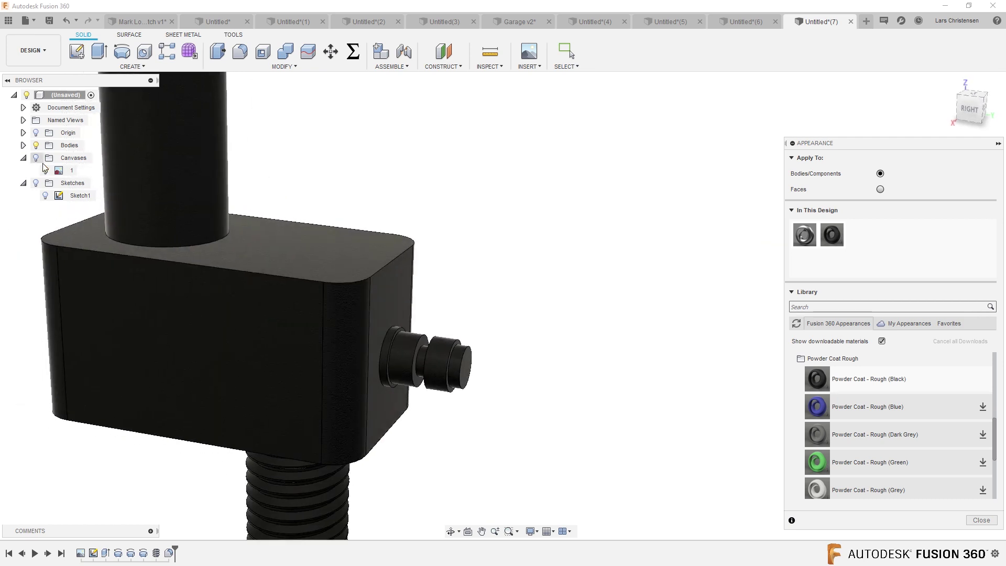
click(35, 158)
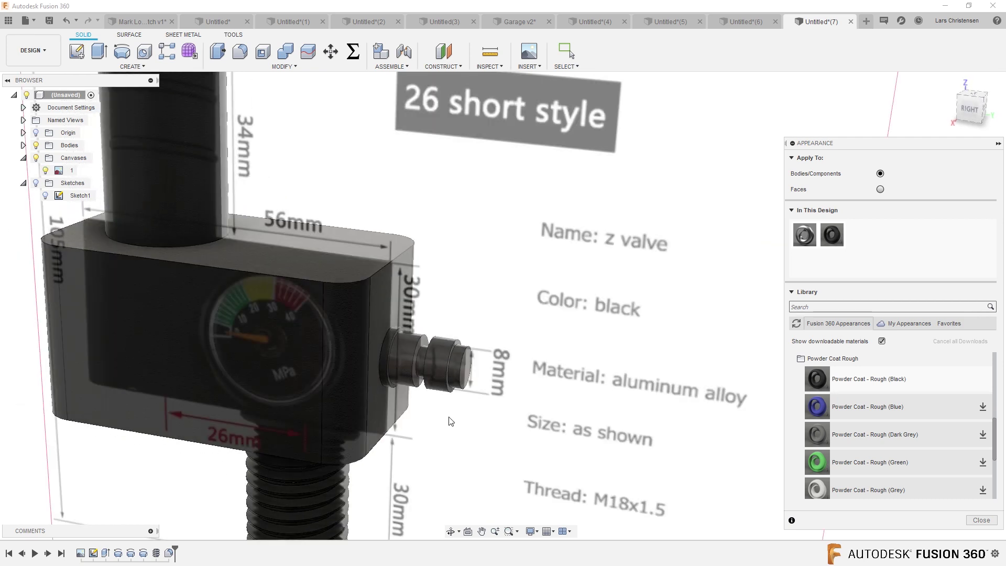
Step: Hide the canvas and view the valve reference photo 1.png maximized in Photos
click(37, 158)
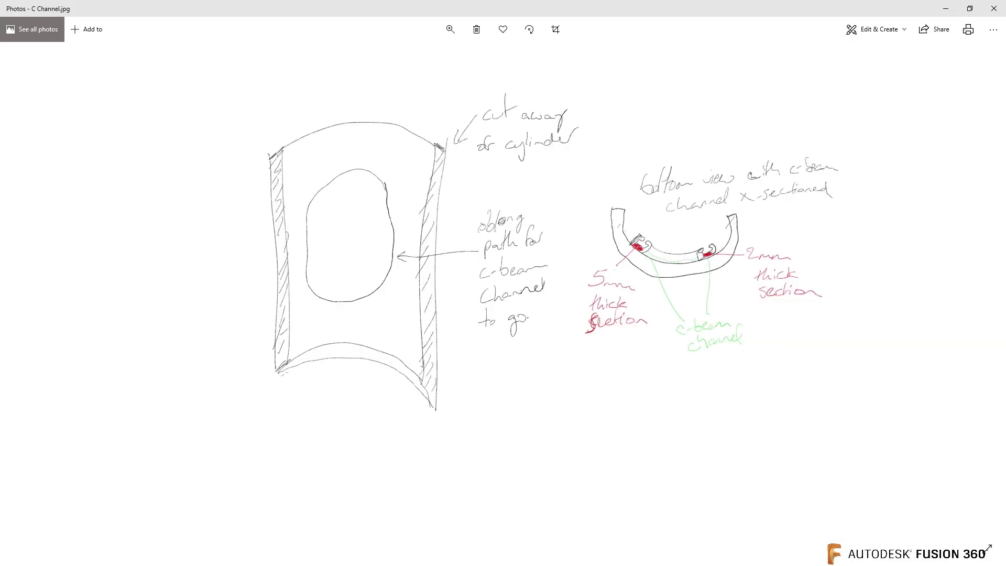
key(alt+Tab)
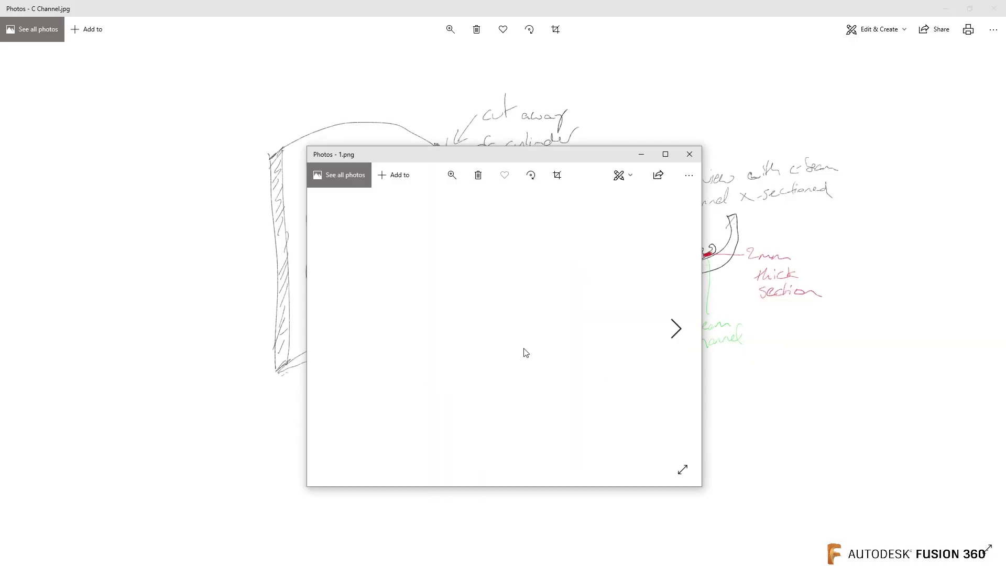
click(666, 154)
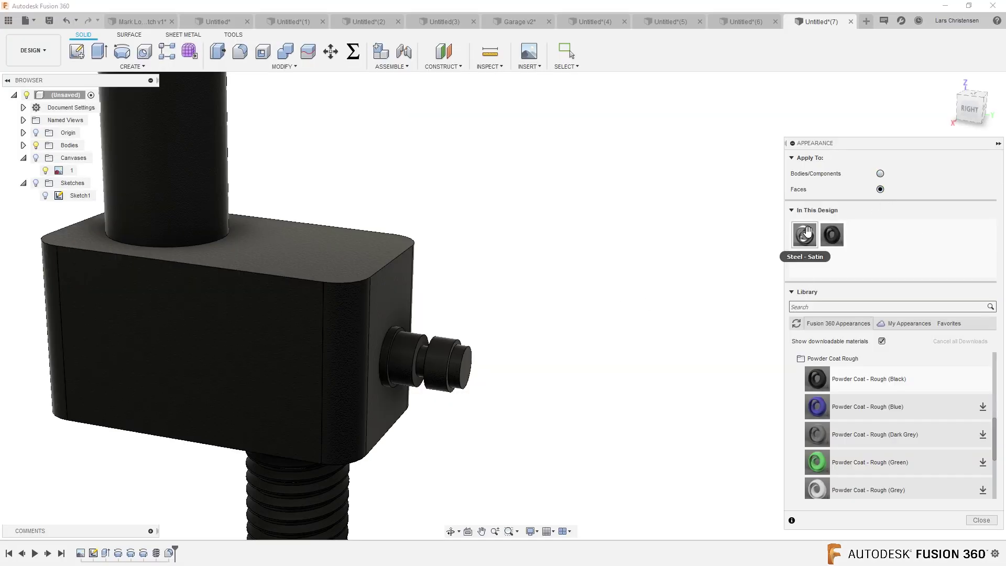
Step: Apply Steel - Satin to the side fitting's faces and close the Appearance panel
drag(805, 234, 470, 394)
drag(438, 385, 439, 385)
drag(804, 235, 422, 367)
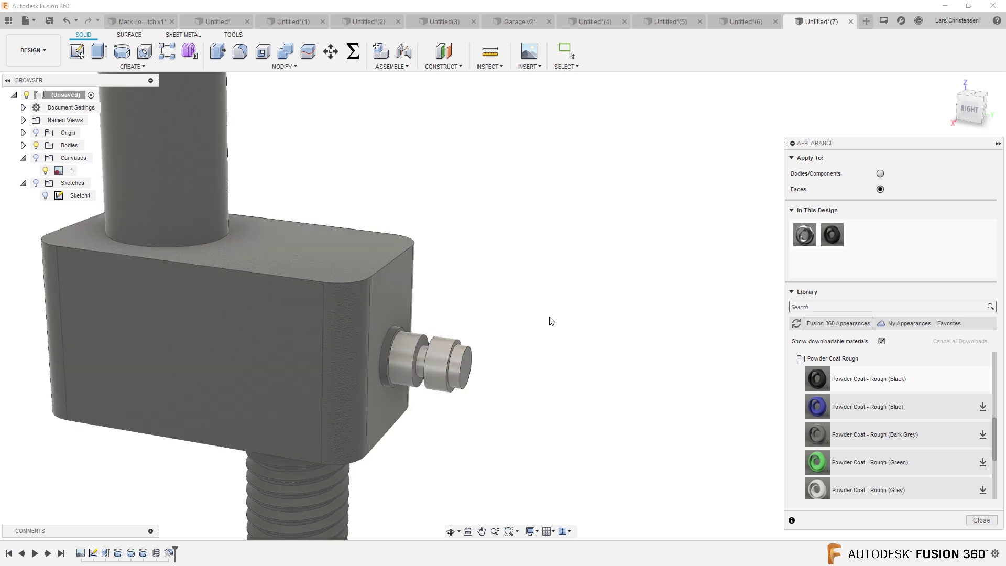
drag(805, 235, 416, 378)
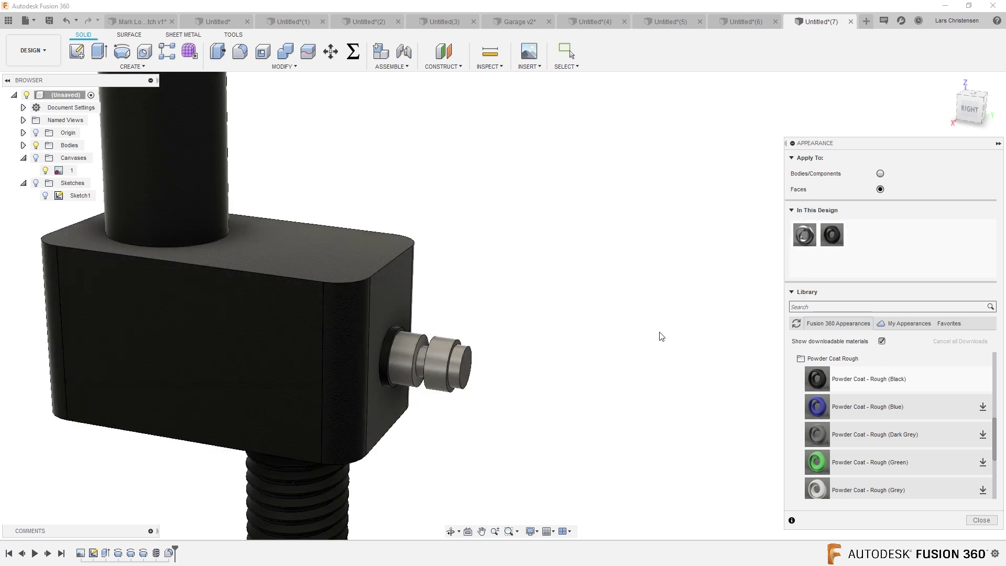
scroll(664, 322, down, 2)
scroll(606, 421, up, 1)
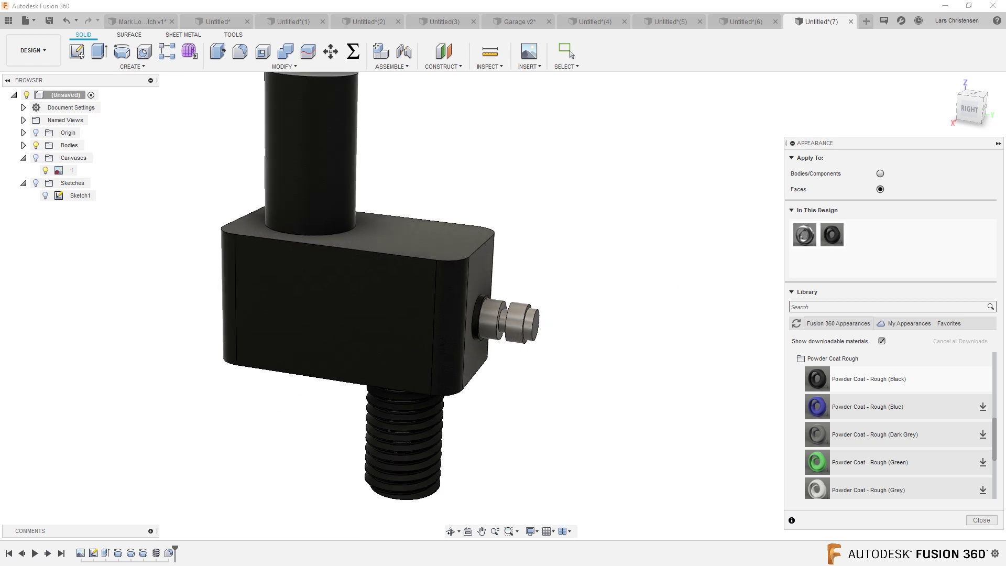
click(981, 520)
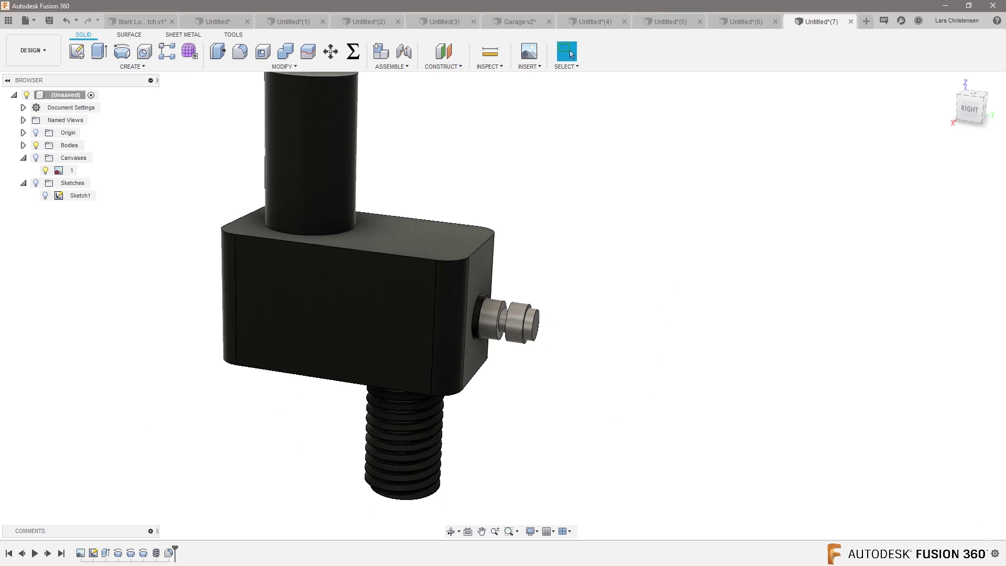
key(alt+Tab)
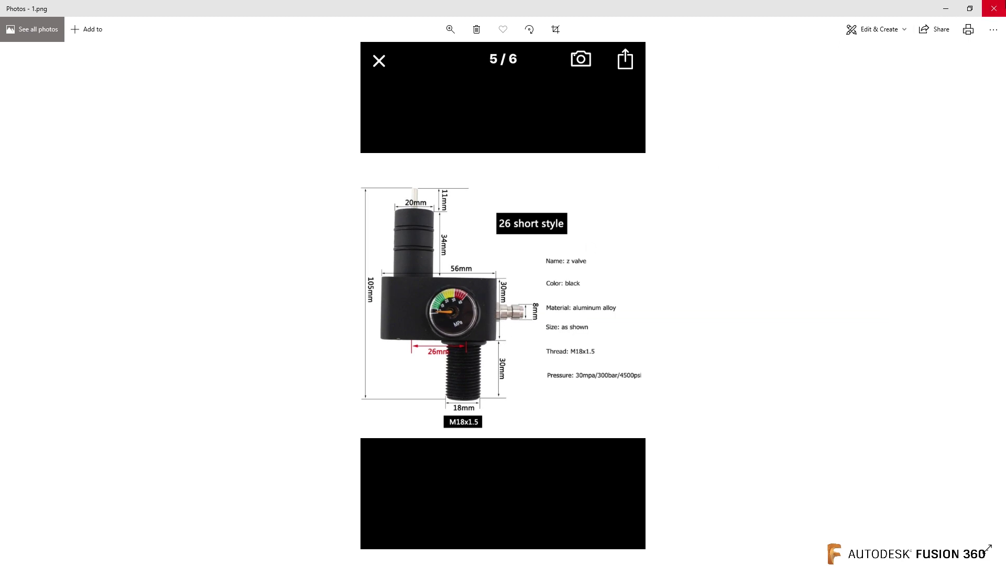
click(993, 9)
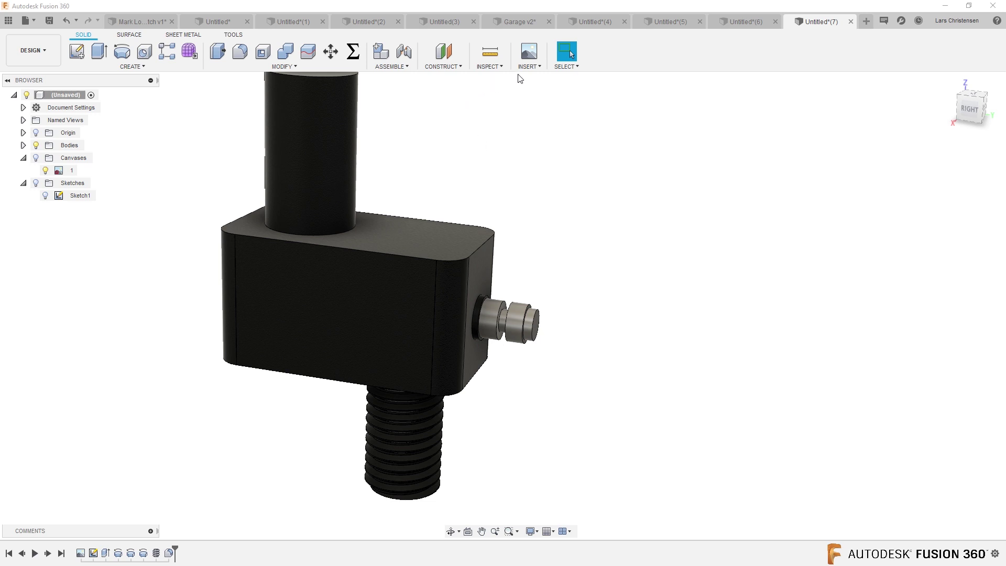
Step: Place the gauge dial image as a decal on the body's front face
click(526, 67)
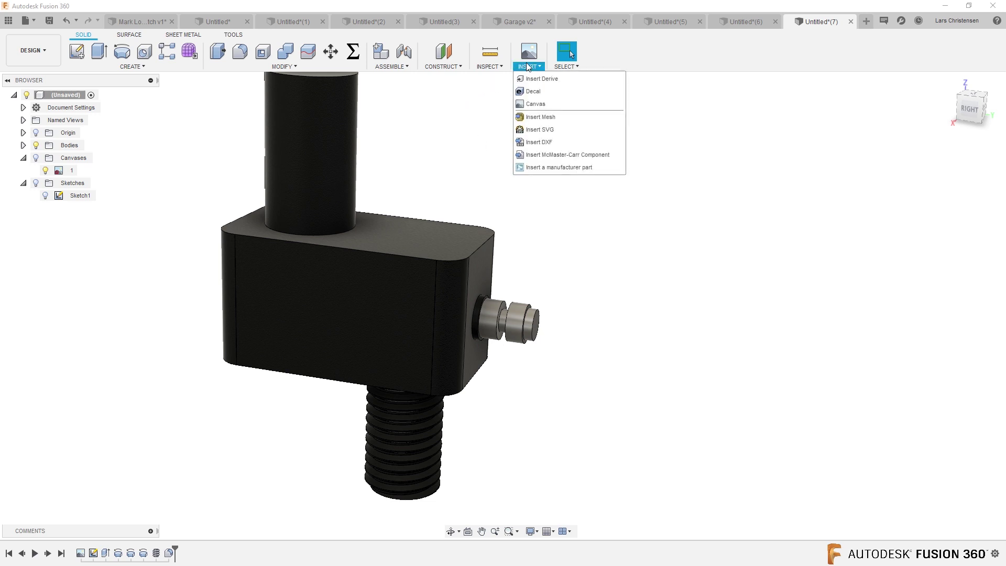
click(527, 92)
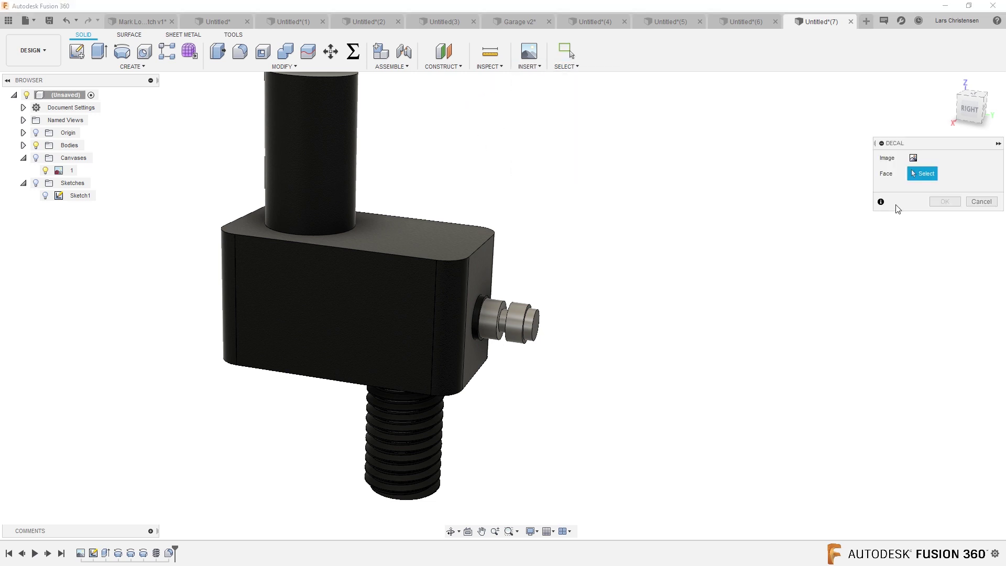
click(348, 321)
click(913, 158)
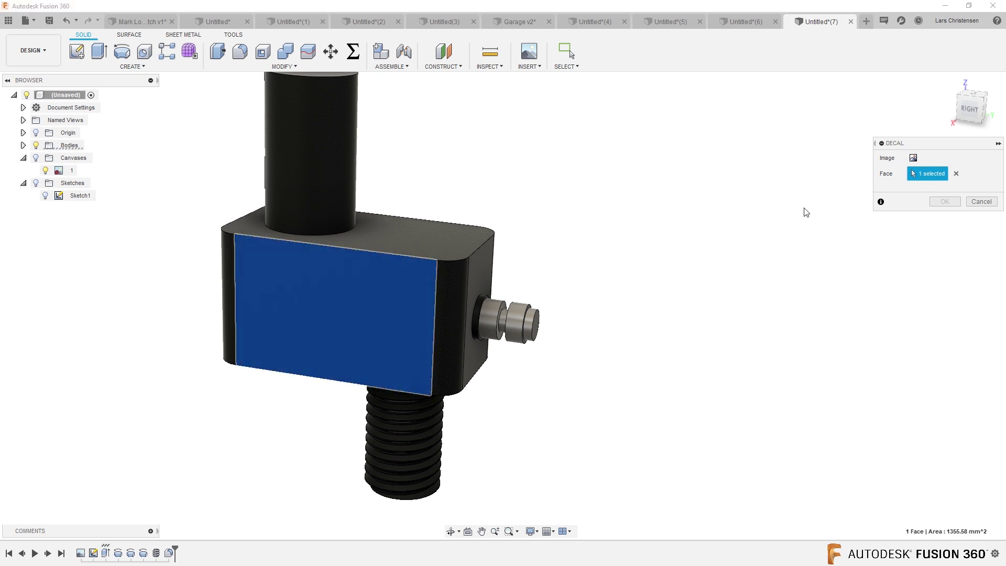
double_click(348, 94)
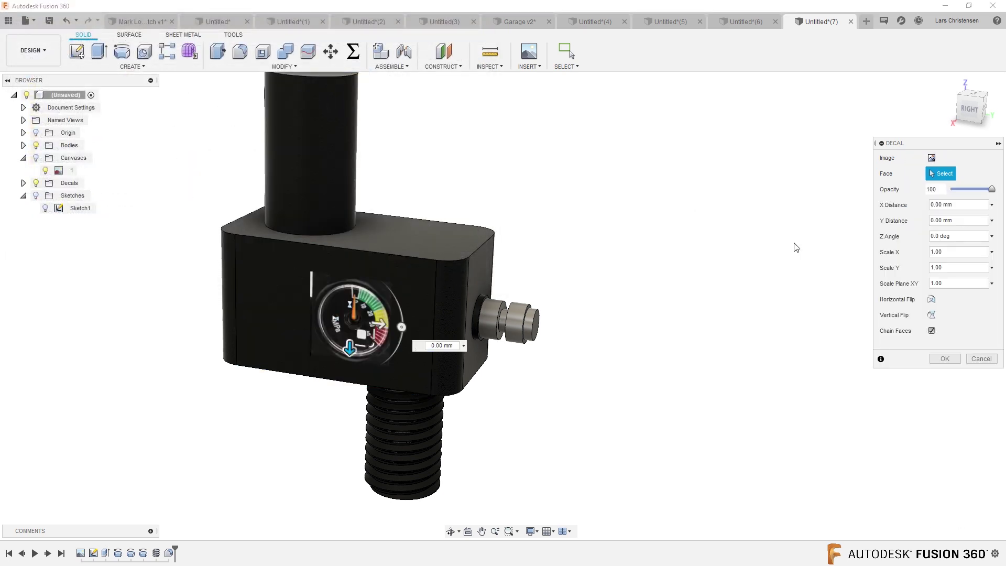
Step: Rotate the gauge decal to 64.6° and commit it
drag(401, 327, 351, 275)
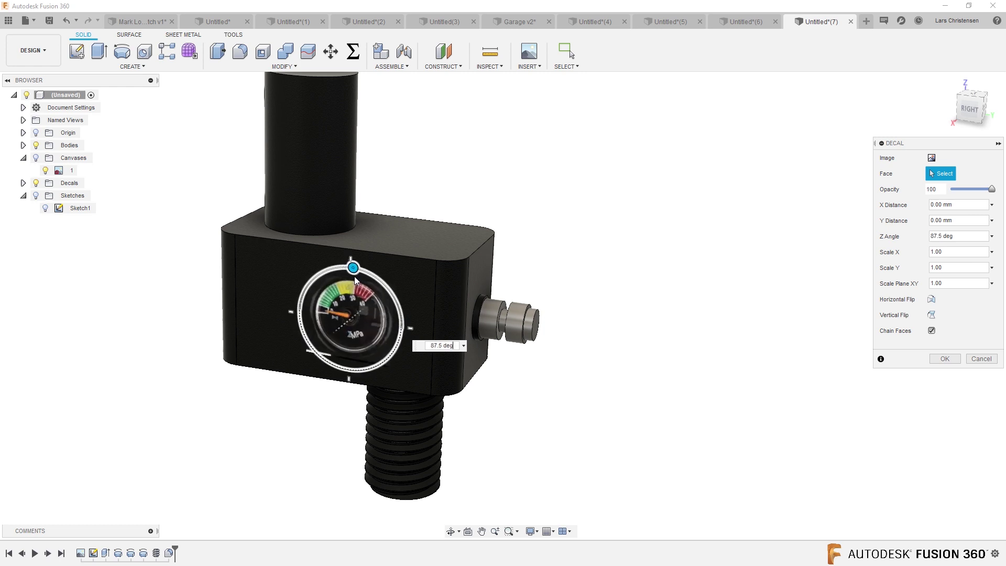
scroll(351, 275, up, 3)
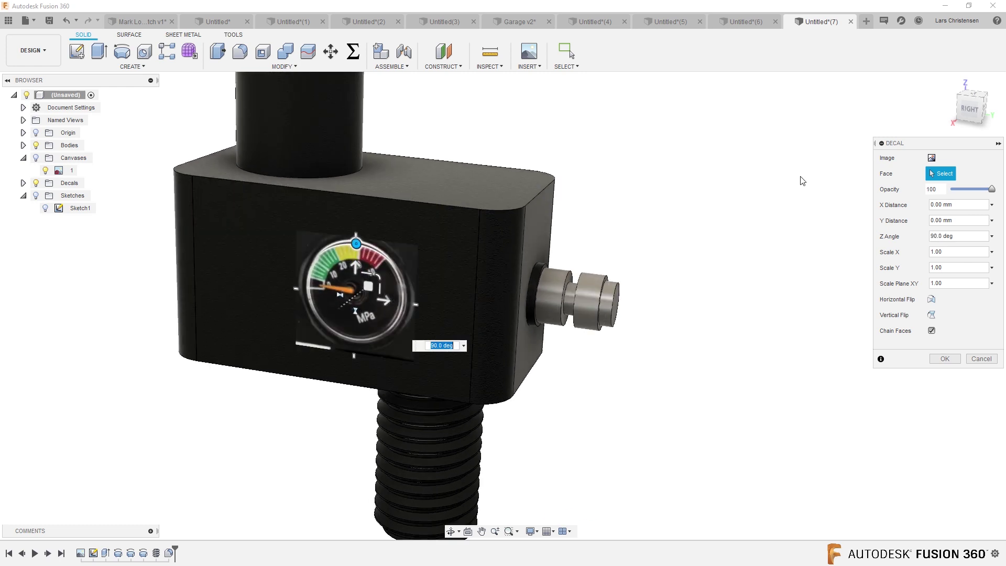
click(959, 120)
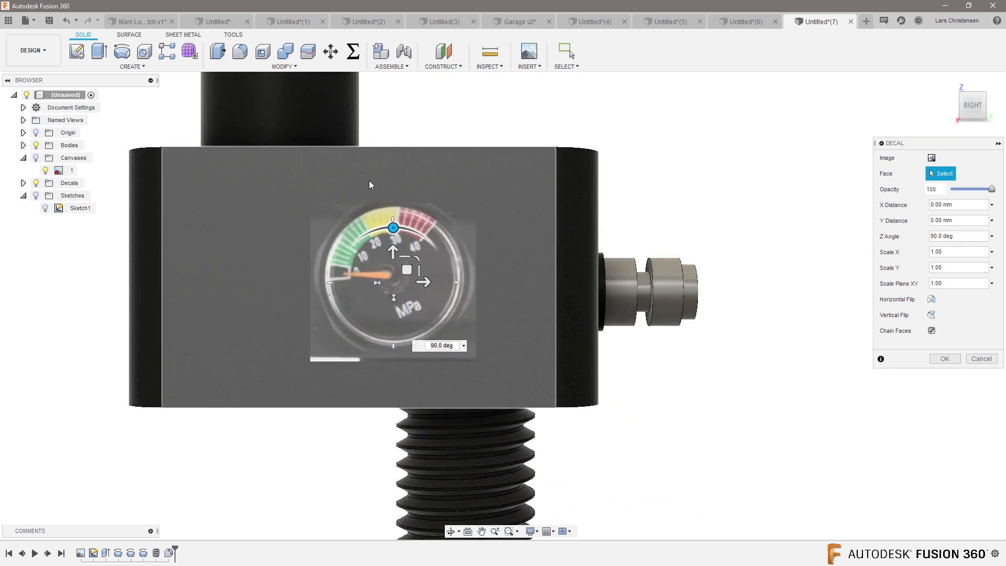
drag(396, 241, 420, 246)
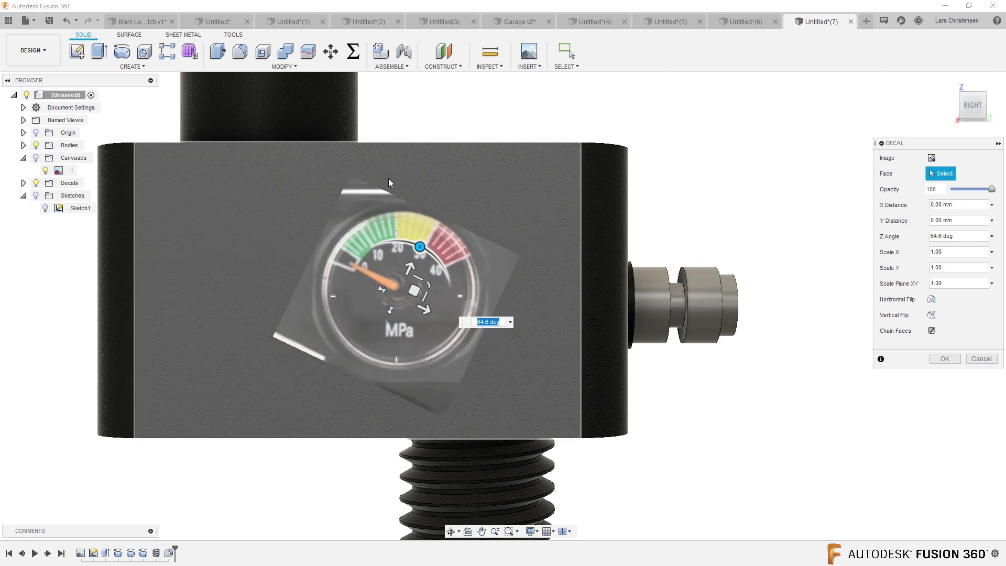
mouse_move(969, 133)
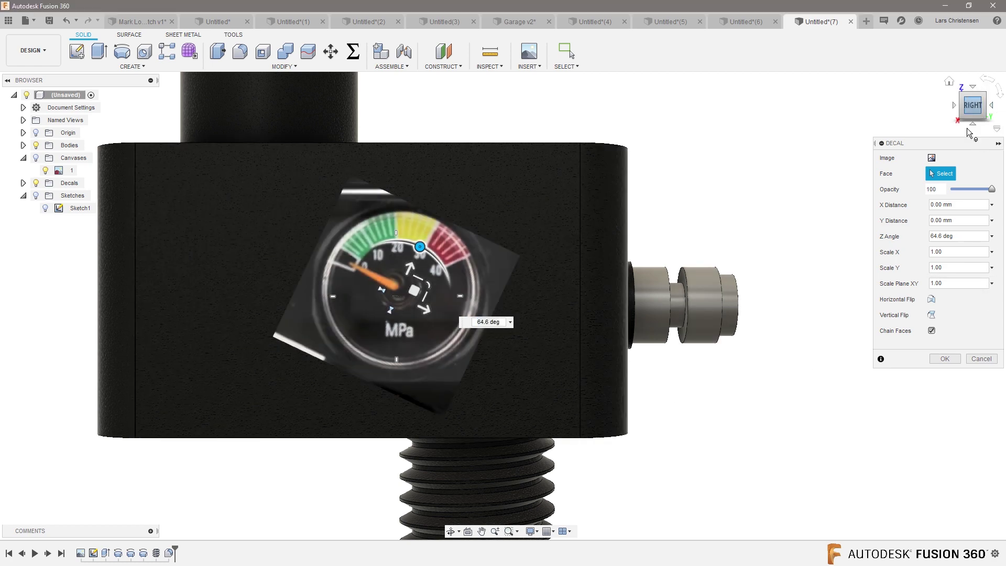
scroll(617, 323, down, 3)
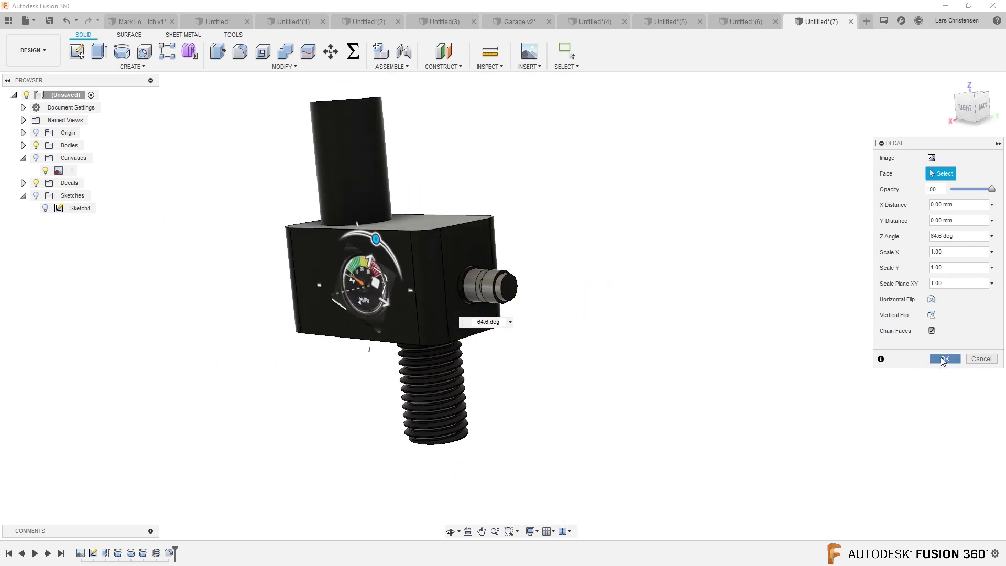
click(943, 360)
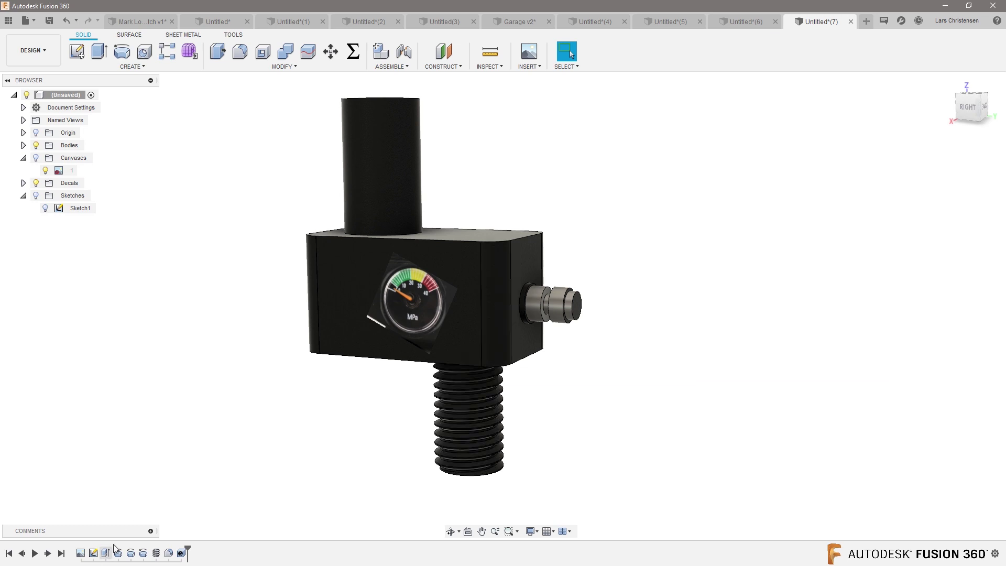
Step: Set the M18x2.5 thread feature to Modeled, reapplying the edit a second time
right_click(156, 553)
click(176, 460)
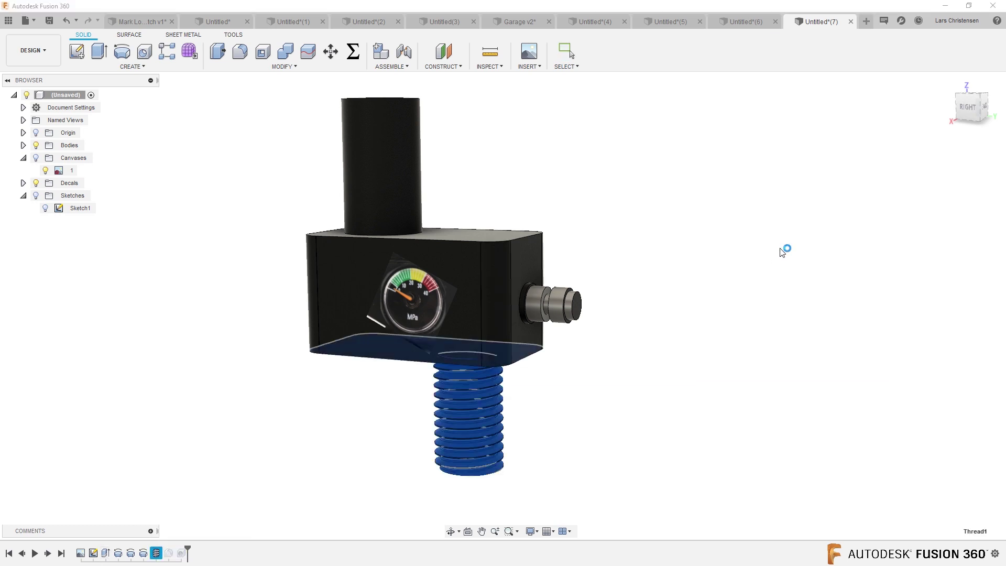
click(913, 173)
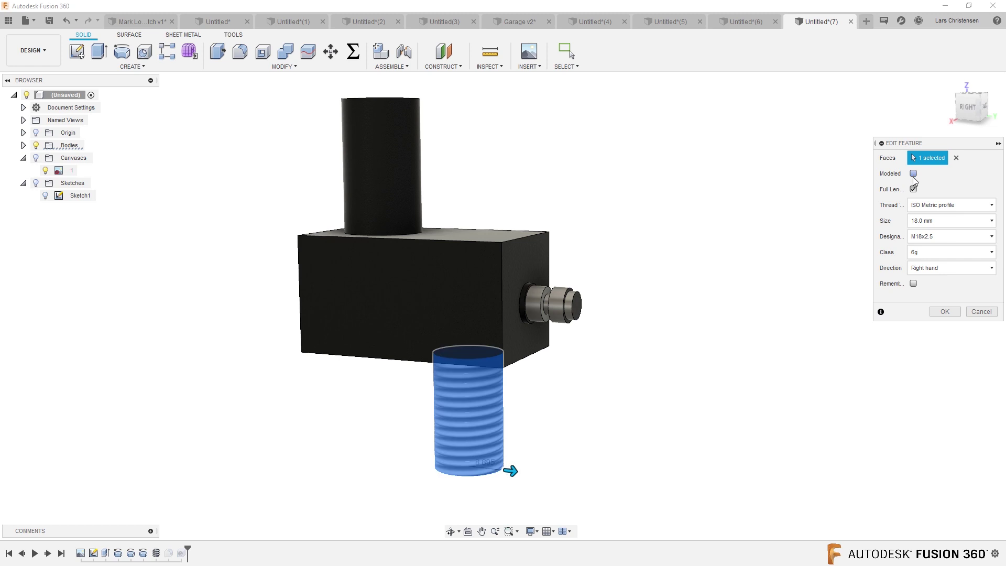
click(938, 312)
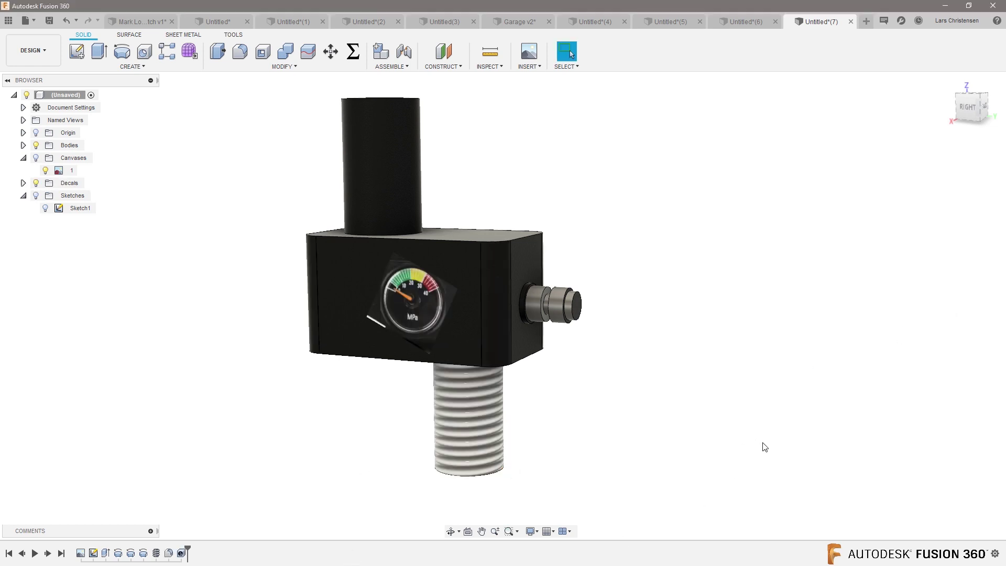
right_click(155, 552)
click(158, 458)
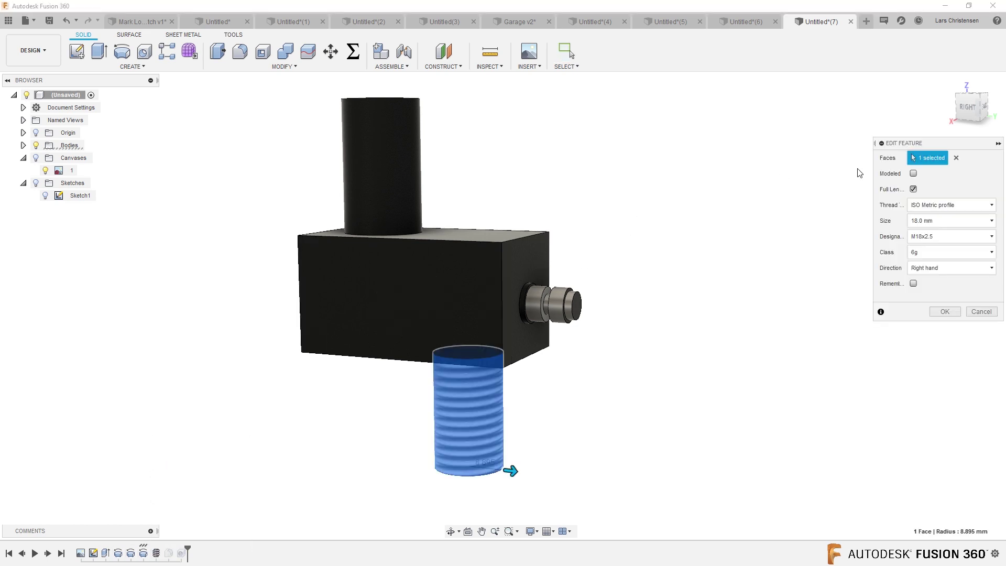
click(913, 173)
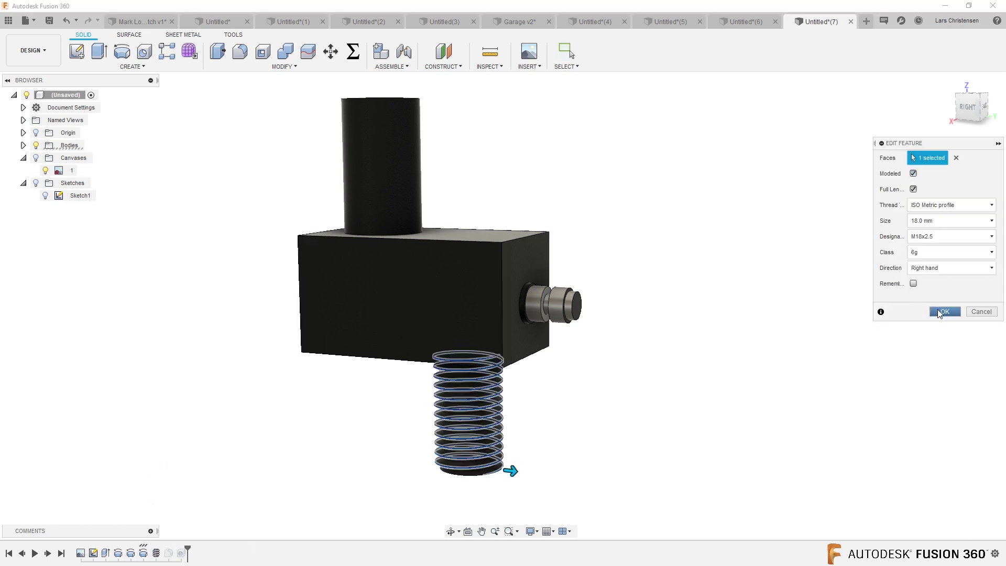
click(944, 312)
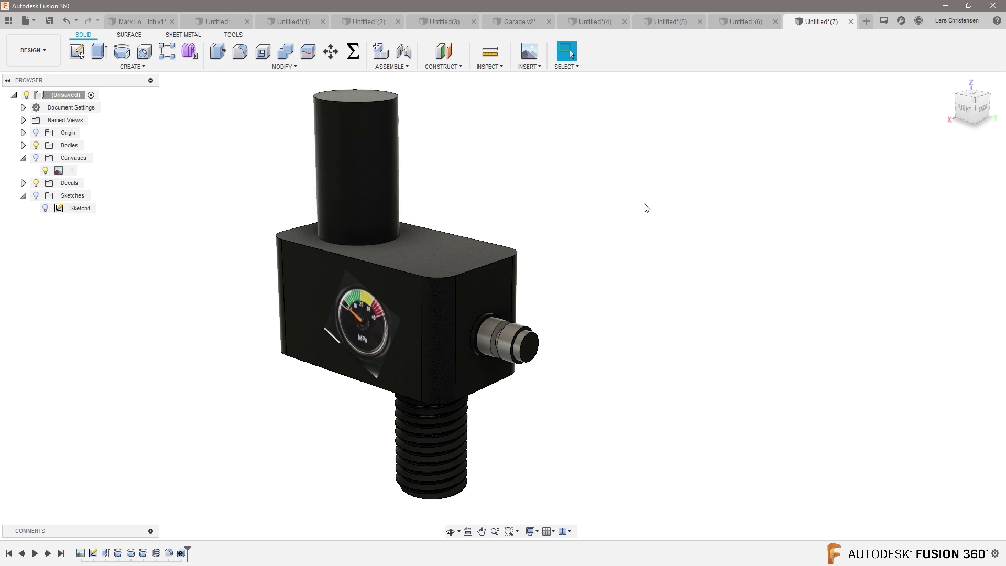
Step: Expand Bodies and select Body1 to inspect the finished valve, then deselect
click(23, 145)
click(73, 158)
key(Escape)
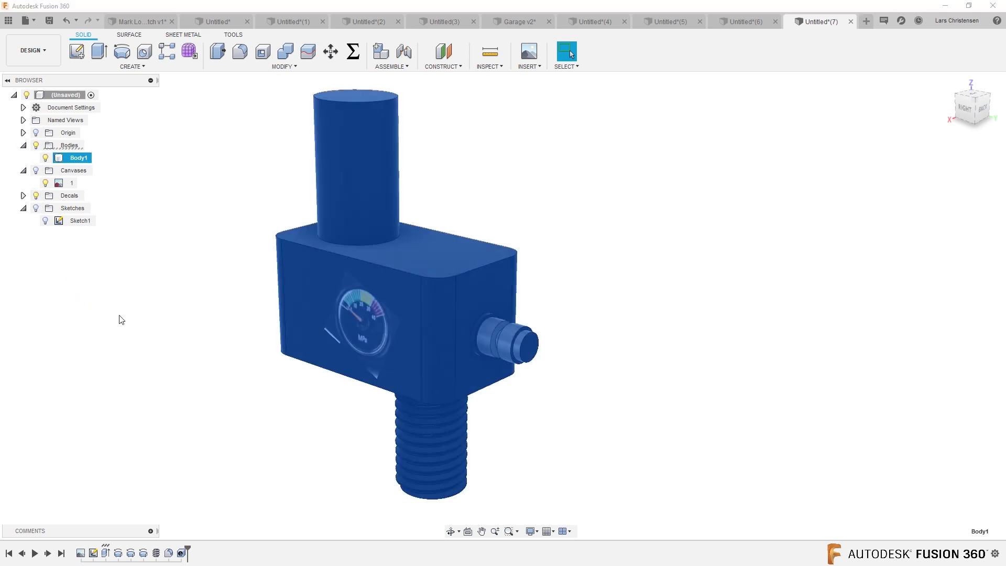